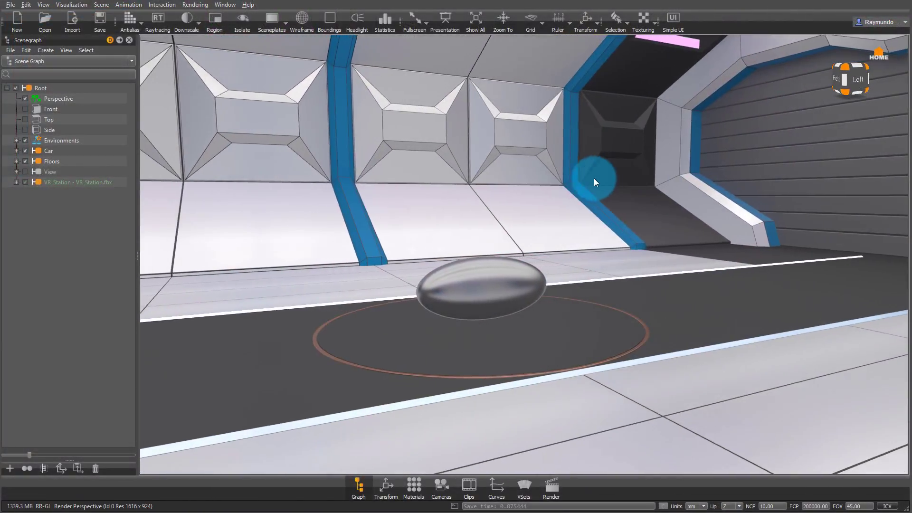
Open the Variant Sets editor and move it clear of the metallic ellipsoid on the turntable
drag(594, 181, 357, 181)
drag(294, 311, 546, 438)
click(524, 489)
click(365, 84)
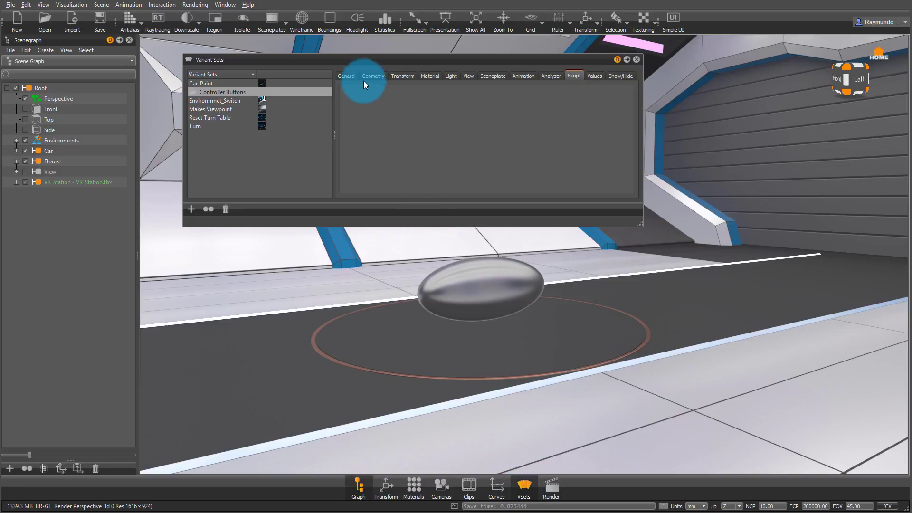
drag(411, 61, 627, 69)
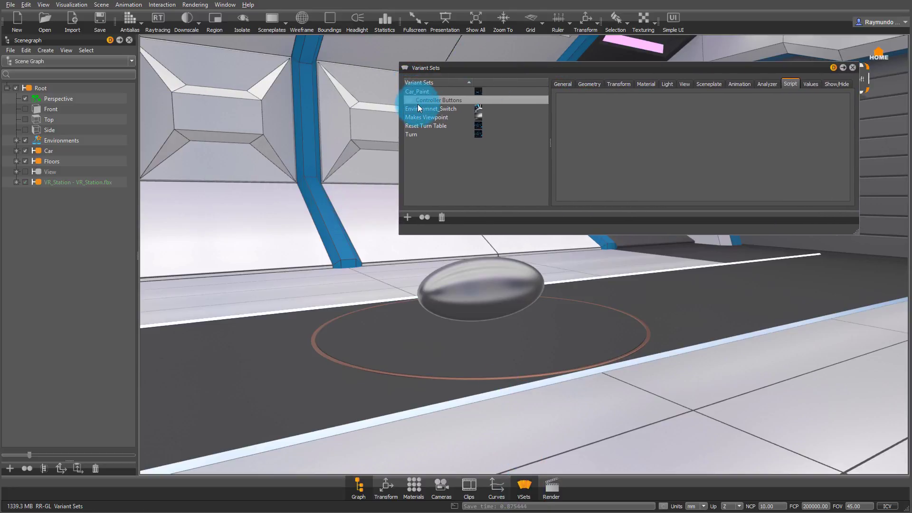
Expand the Controller Buttons group and examine the scripts of its left and right grip and touch button variant sets
click(410, 101)
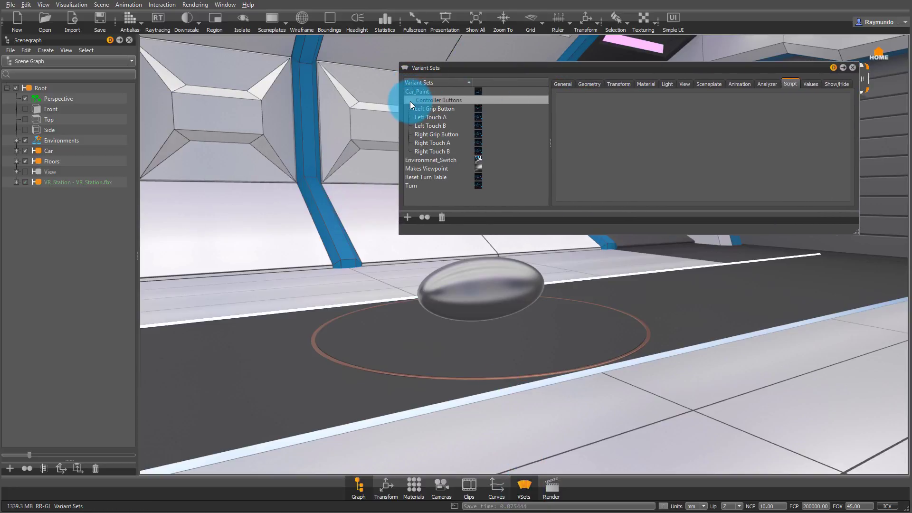
click(441, 108)
click(449, 118)
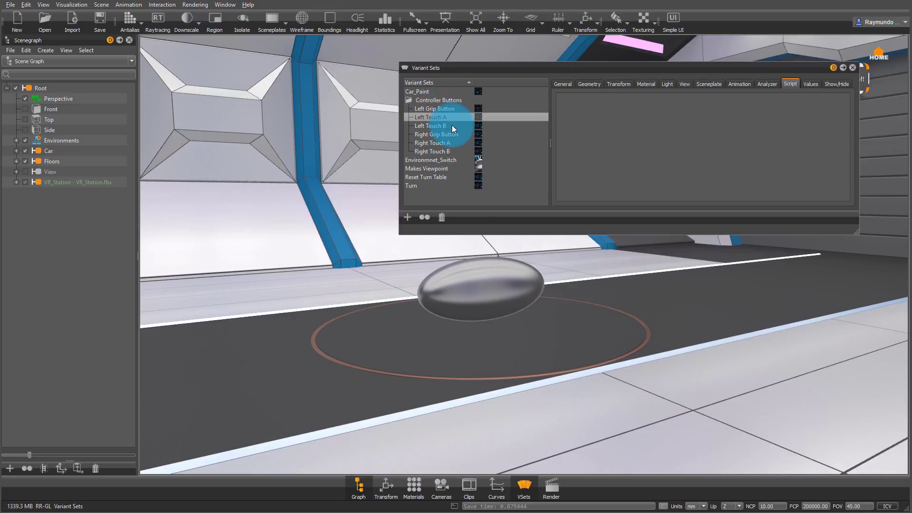
click(452, 126)
click(451, 134)
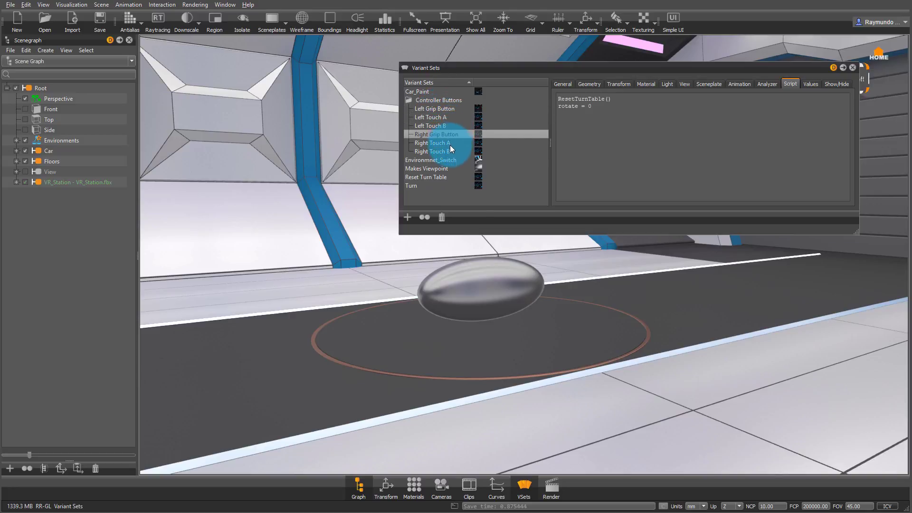
click(450, 144)
click(451, 152)
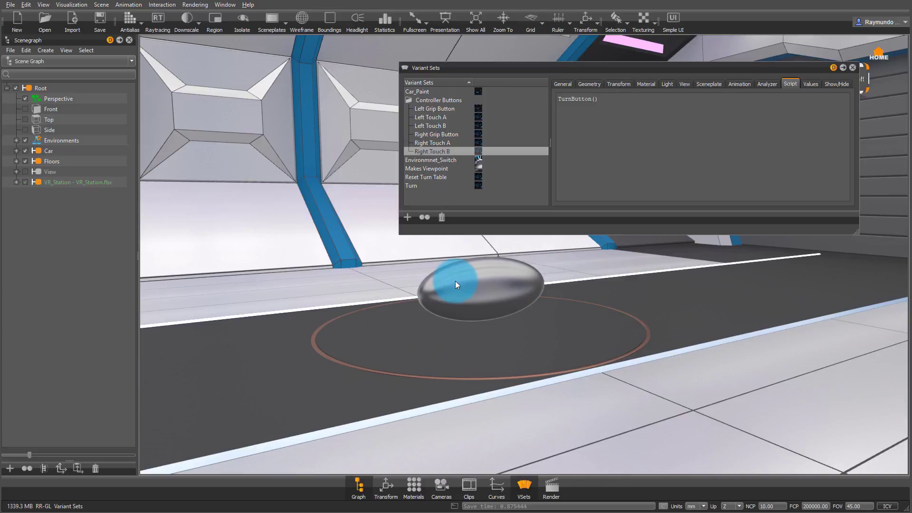
Try the Car_Paint variant set on the ellipsoid and view the paint from another angle
drag(455, 280, 434, 286)
click(427, 92)
click(477, 332)
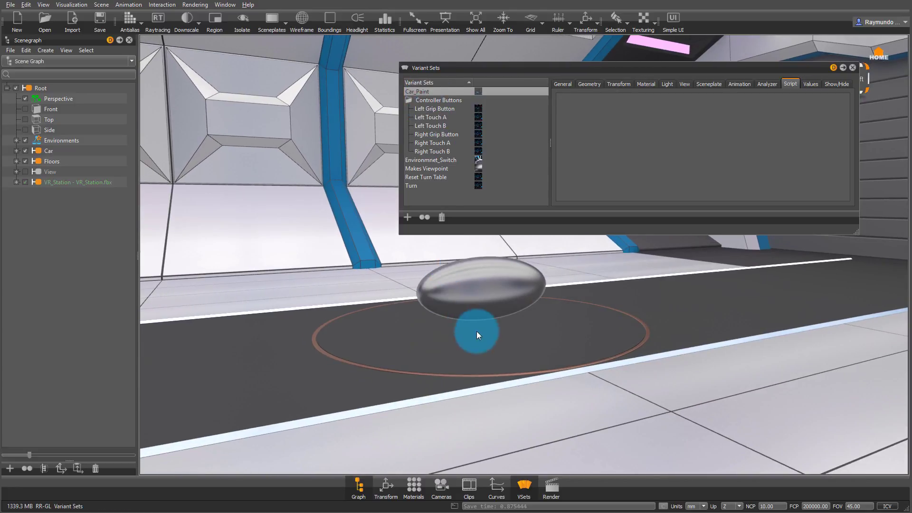
drag(477, 332, 471, 327)
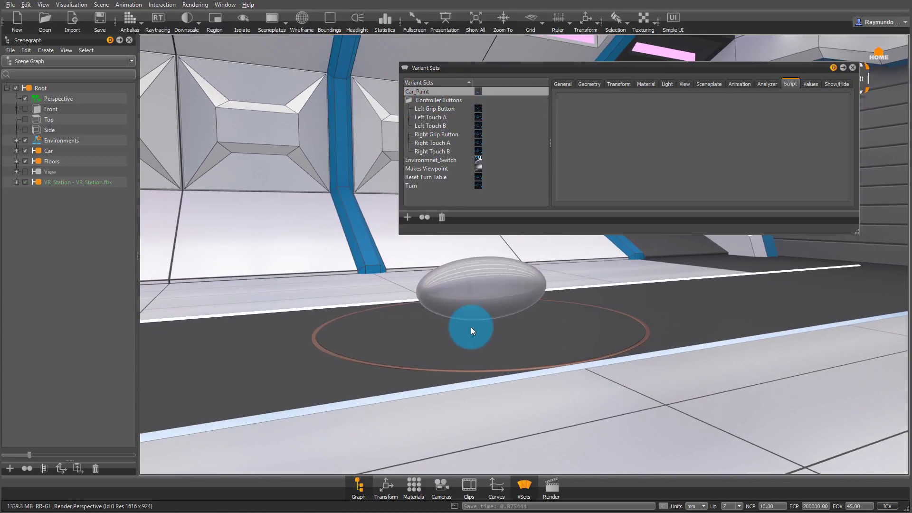
Try the Environmnet_Switch variant set, toggling the station to the night environment and back to day
double_click(445, 161)
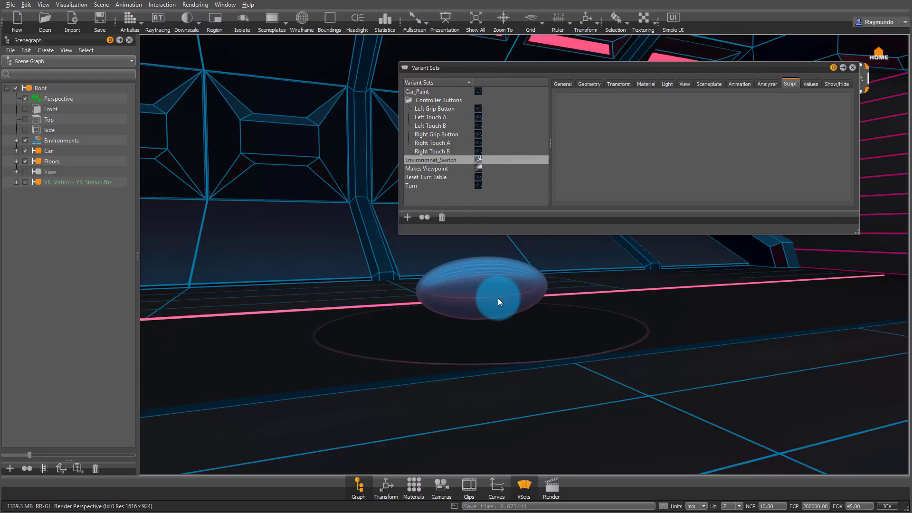
click(498, 298)
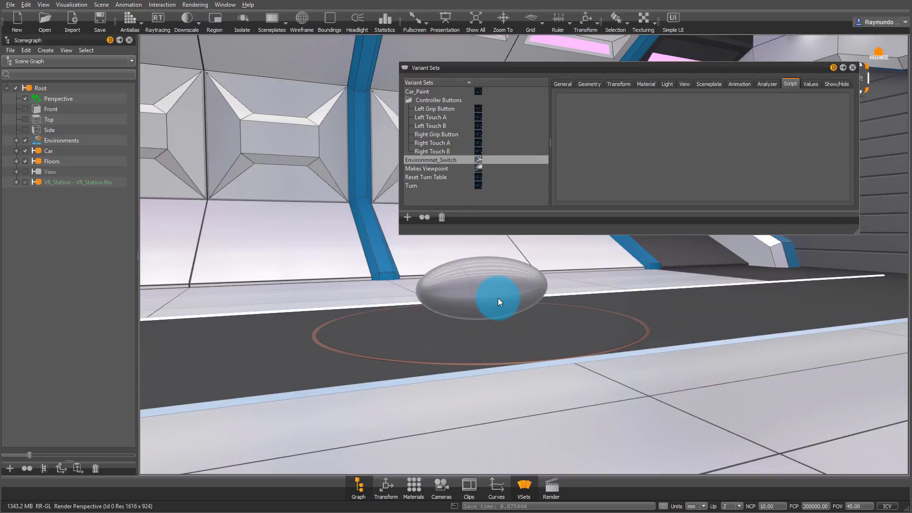
click(498, 298)
click(496, 296)
drag(366, 267, 427, 255)
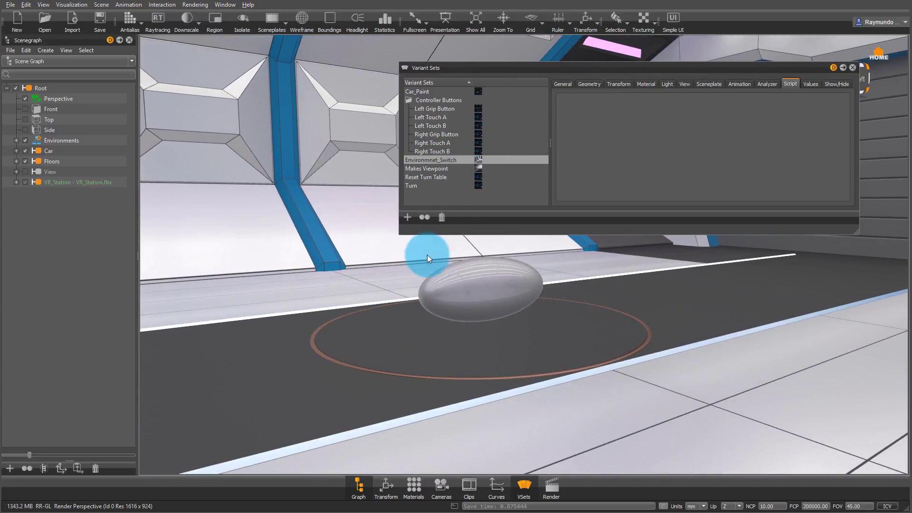
Examine the Makes Viewpoint script and try the Turn, Reset Turn Table and Car_Paint variant sets on the ellipsoid
click(429, 168)
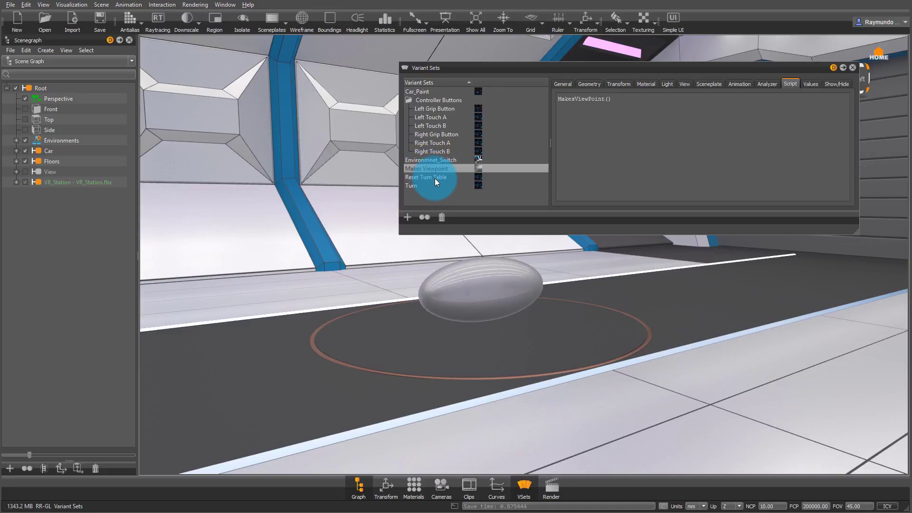
click(434, 186)
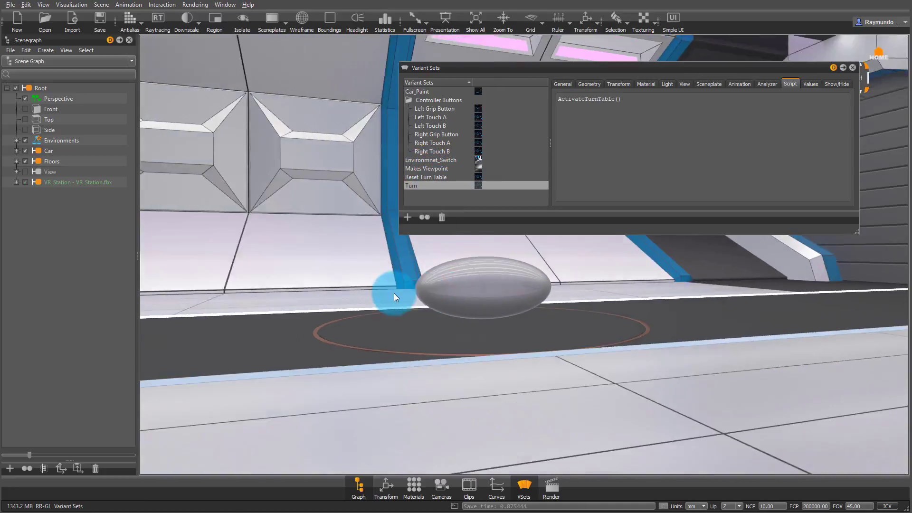
drag(345, 310, 395, 267)
shift+click(423, 185)
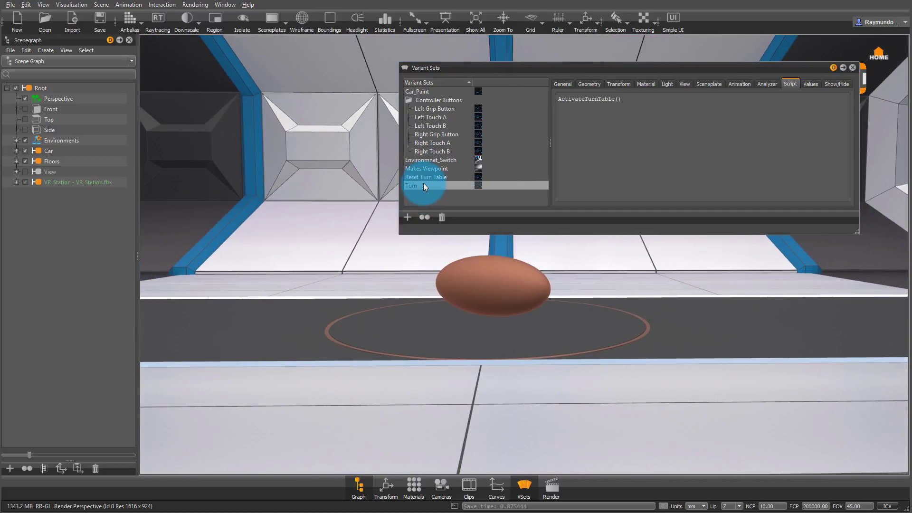
click(424, 178)
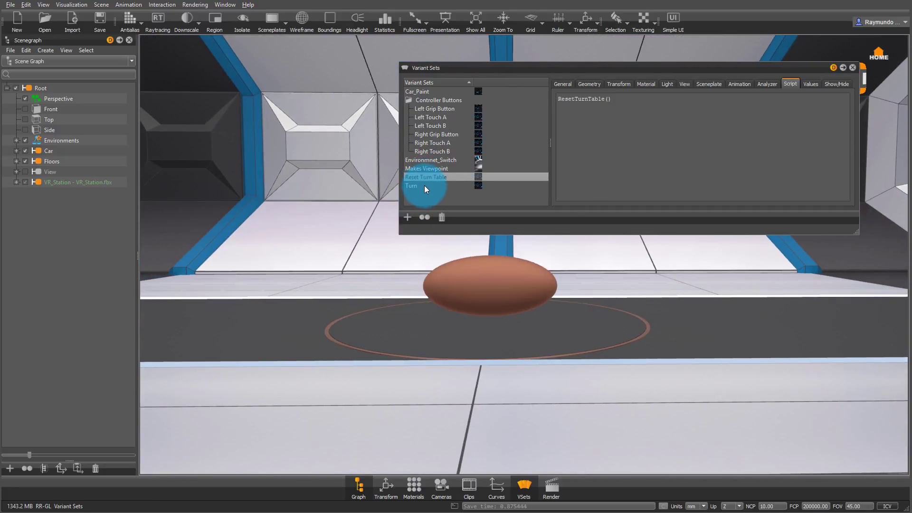
click(430, 91)
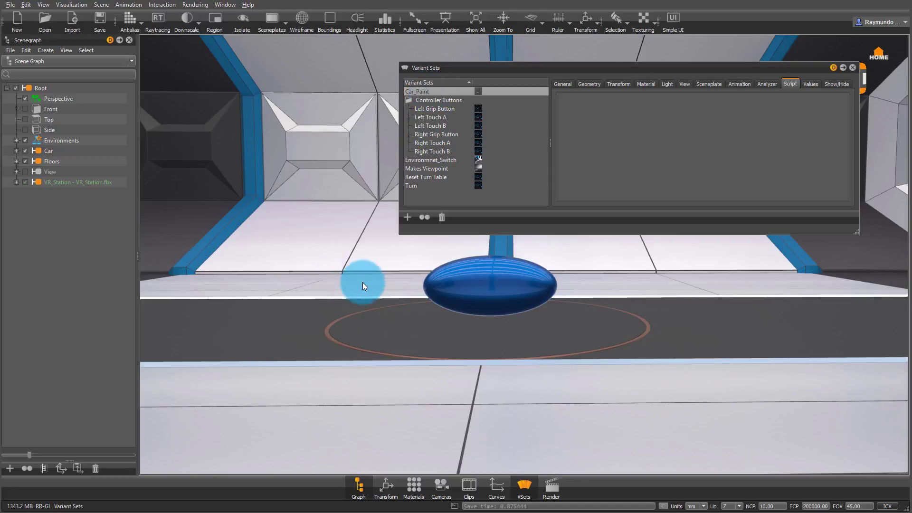
drag(363, 282, 400, 110)
Collapse the Controller Buttons group and close the Variant Sets editor
click(437, 109)
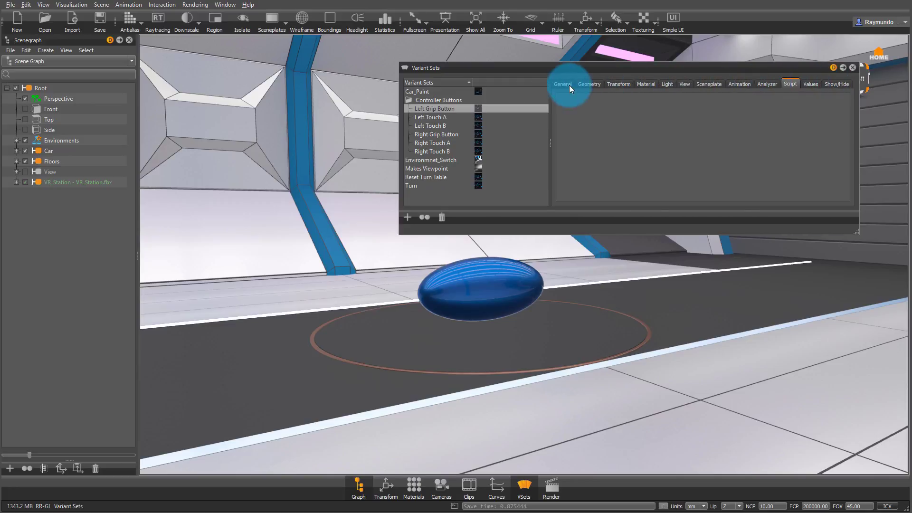
click(410, 100)
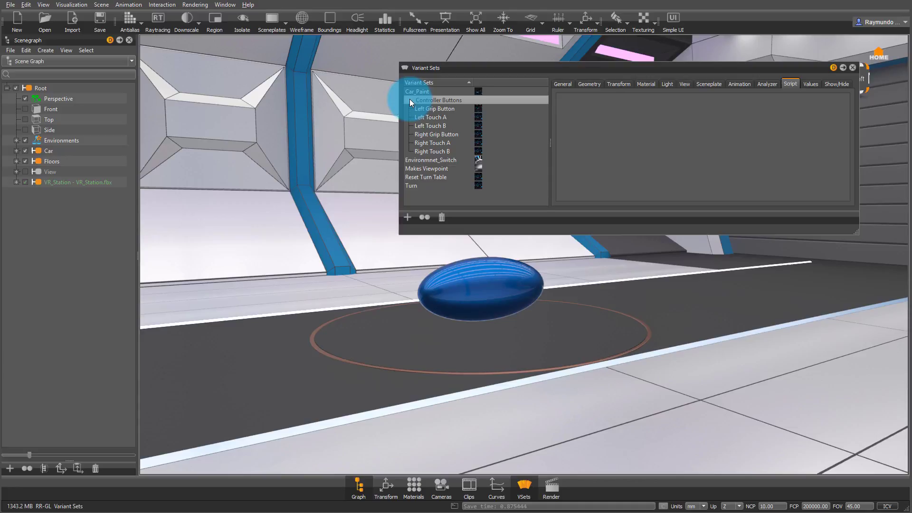
click(410, 100)
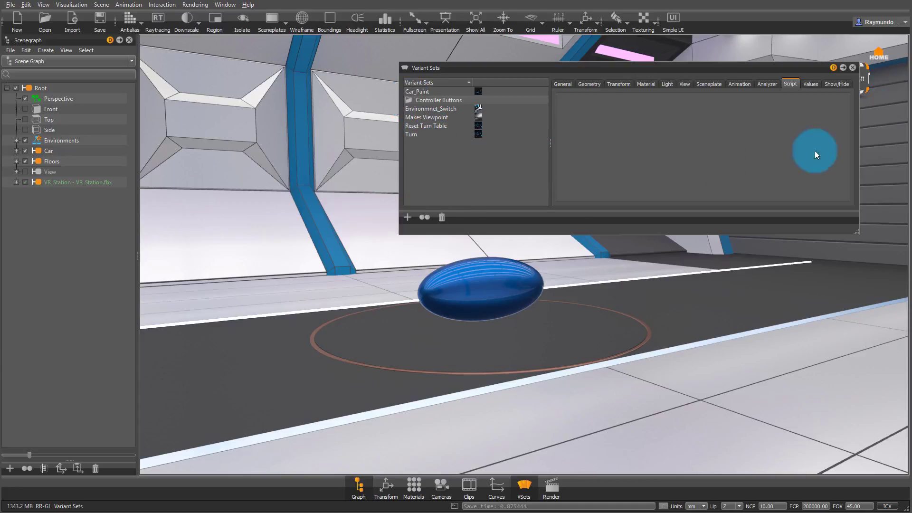
click(854, 68)
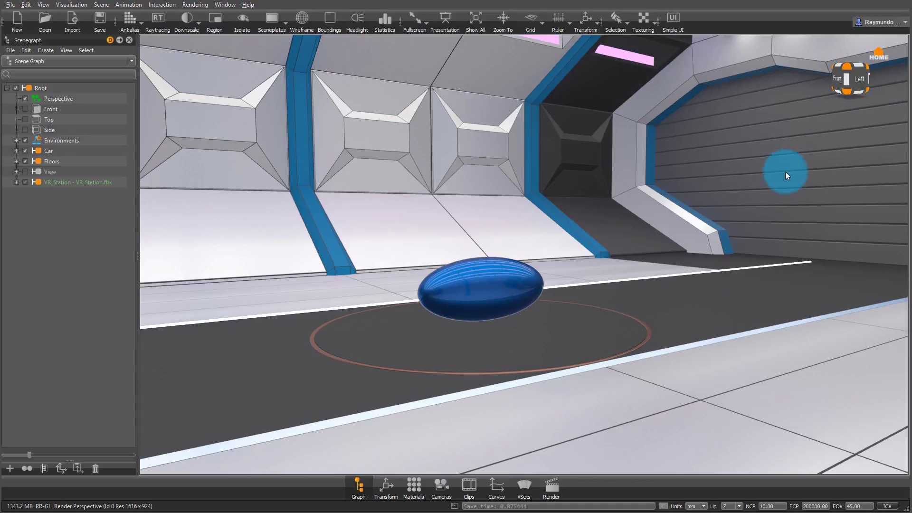
Expand the Car group in the scene graph through Turn and Place down to the contents of VR_Switch
drag(784, 169, 558, 172)
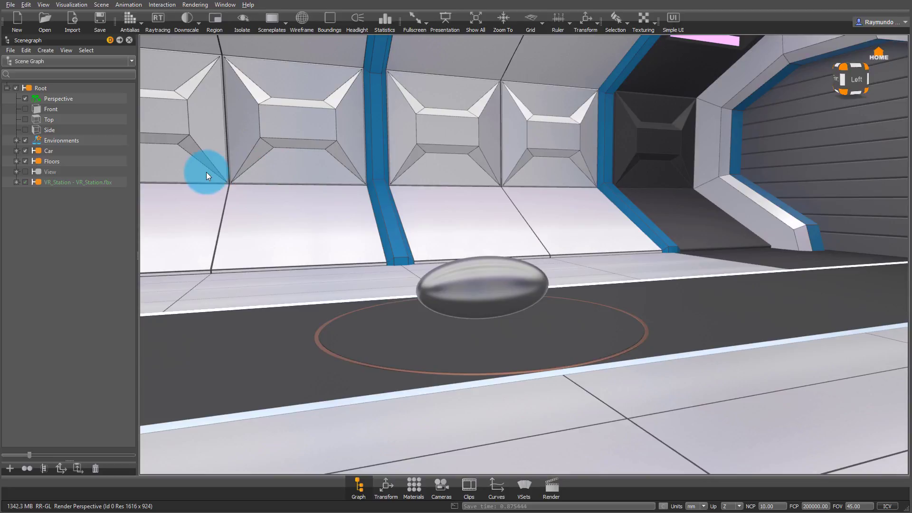
drag(206, 172, 71, 175)
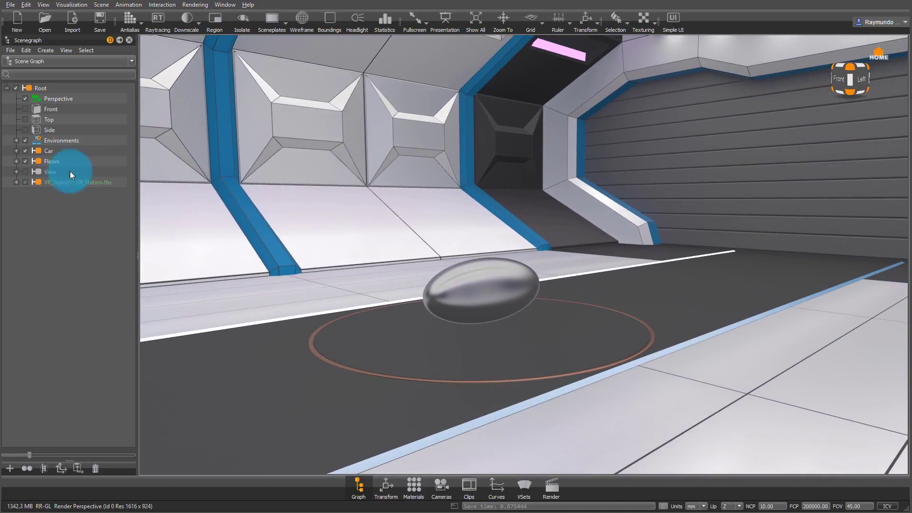
click(17, 150)
click(26, 161)
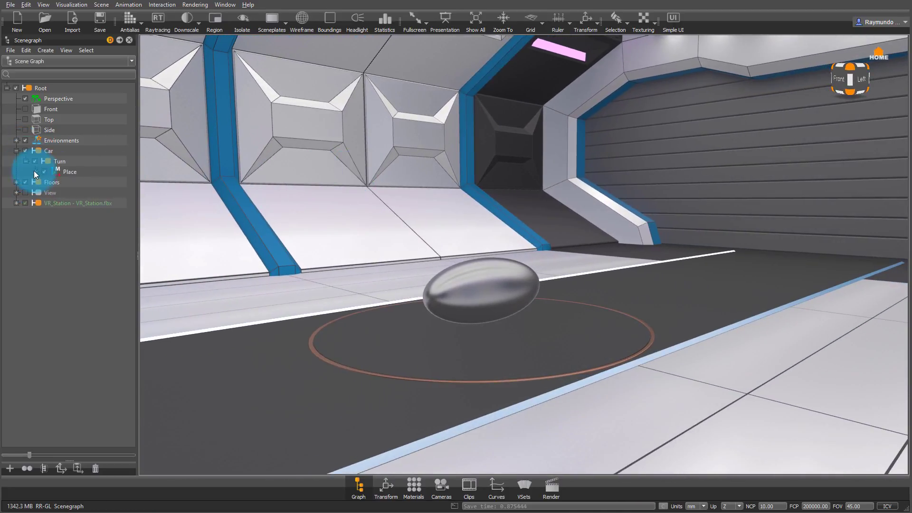
click(35, 172)
click(45, 182)
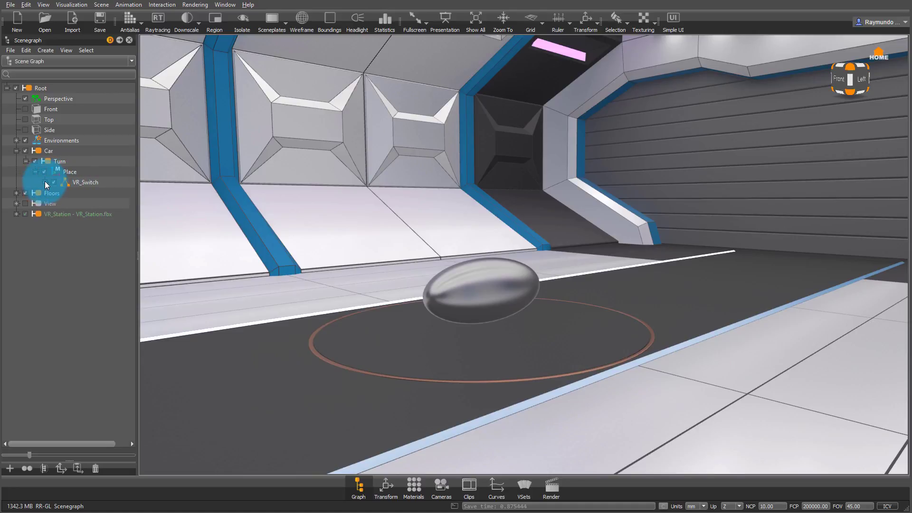
Toggle between Car_Sphere and Car_Sphere1 to compare them, and collapse VR_Switch
drag(378, 185, 229, 187)
click(63, 193)
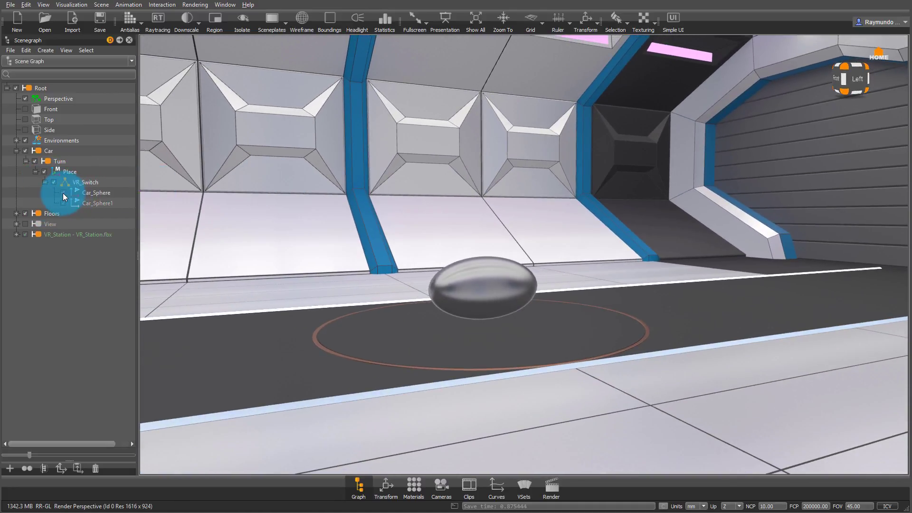
click(64, 203)
click(64, 191)
click(64, 203)
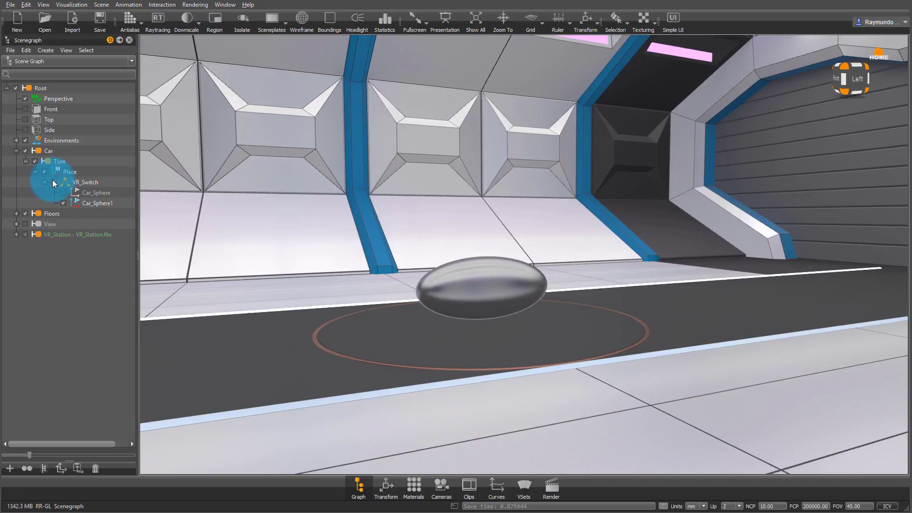
click(45, 182)
Import the Elecrtra car file from the Desktop into the Place node
click(83, 178)
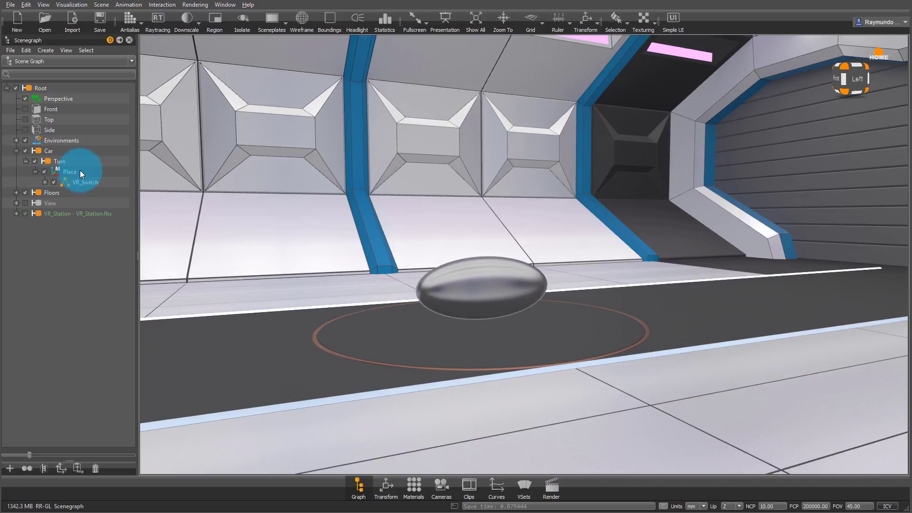
click(80, 172)
click(10, 6)
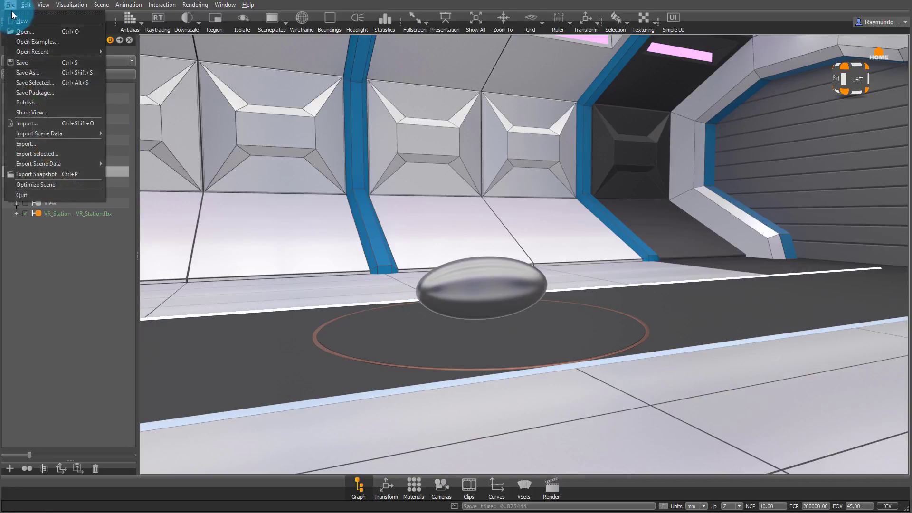
click(61, 121)
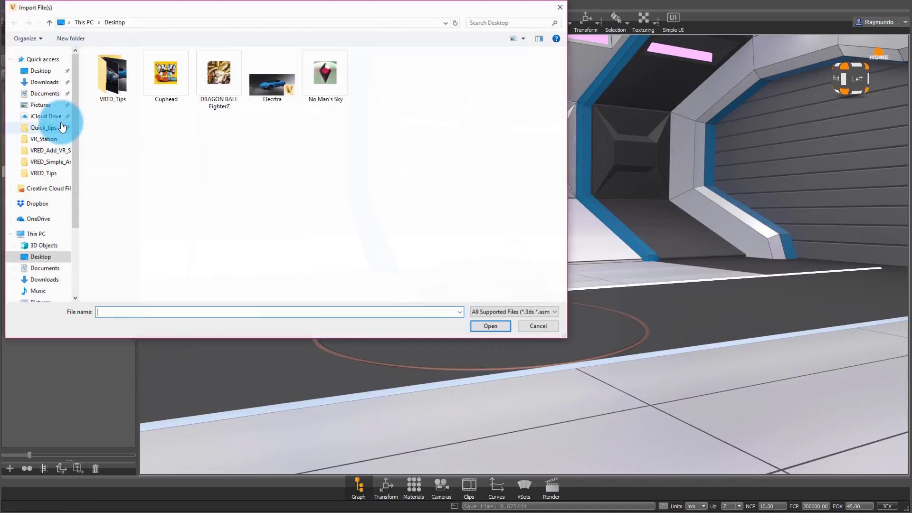
click(494, 323)
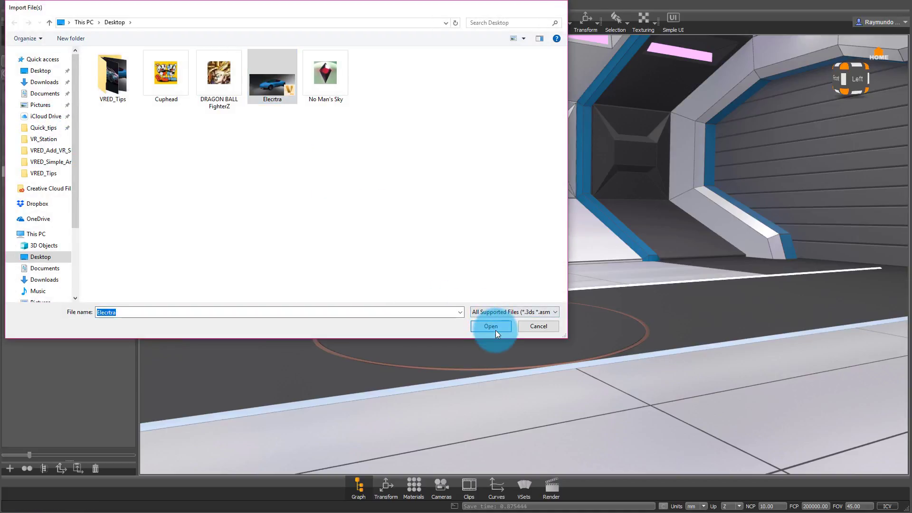
click(508, 437)
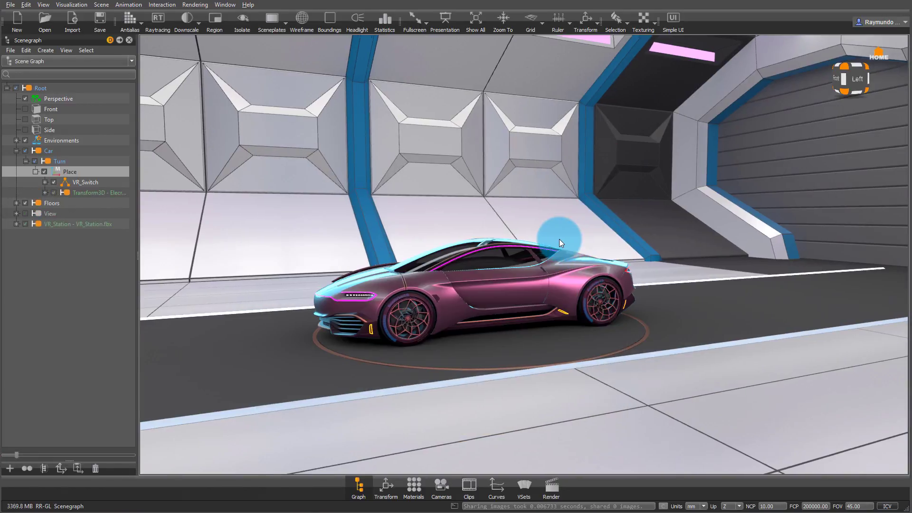
Hide the VR_Switch node and select the imported car's Transform3D node
drag(560, 239, 85, 154)
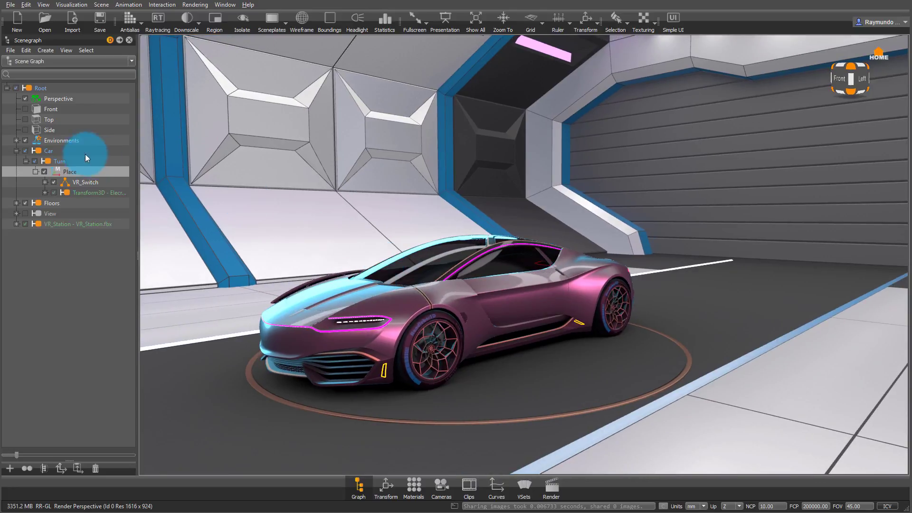
click(52, 182)
click(81, 193)
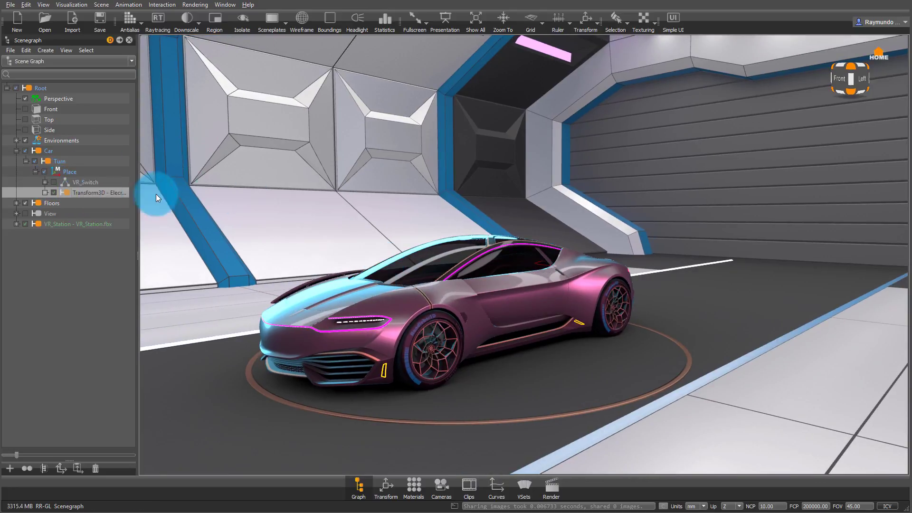
Open the Material Editor, move it beside the car's front and select the Environments material
click(415, 487)
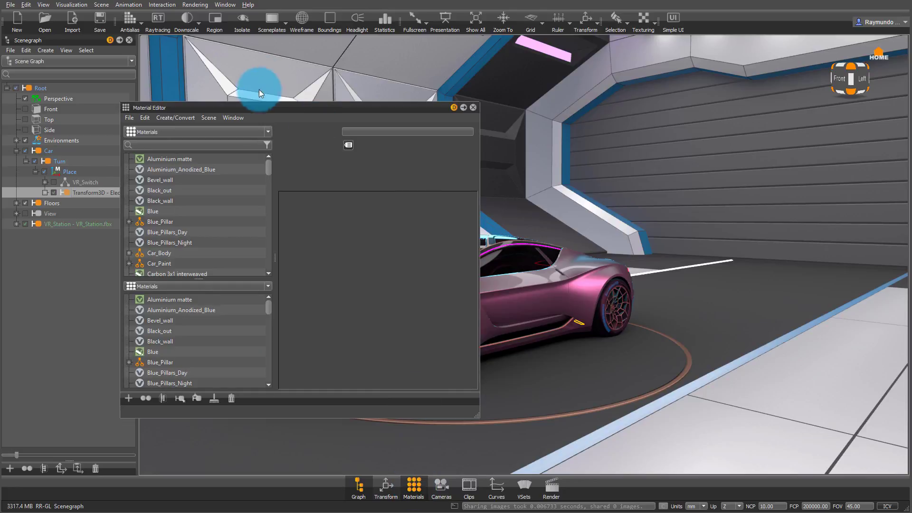
drag(270, 112, 519, 118)
drag(515, 169, 520, 187)
click(437, 256)
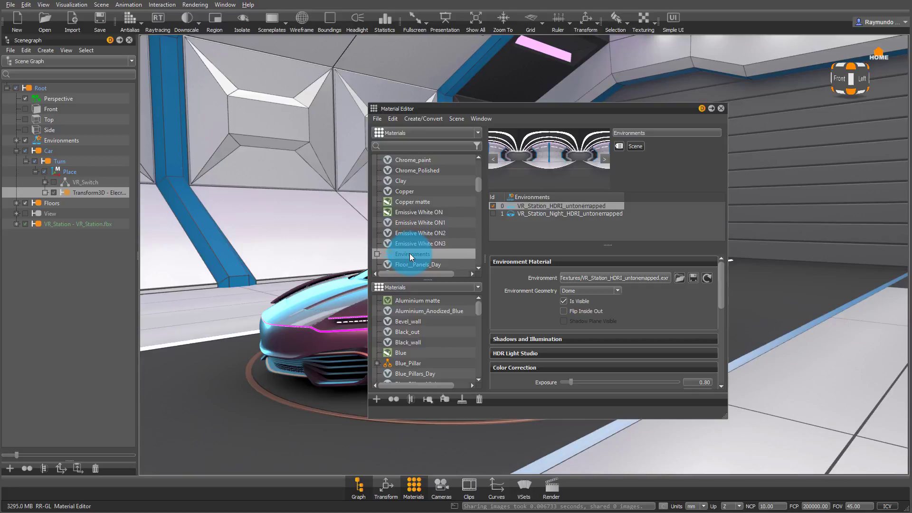
Apply the Environments material's environment to the selected car nodes, and close the Material Editor
right_click(403, 253)
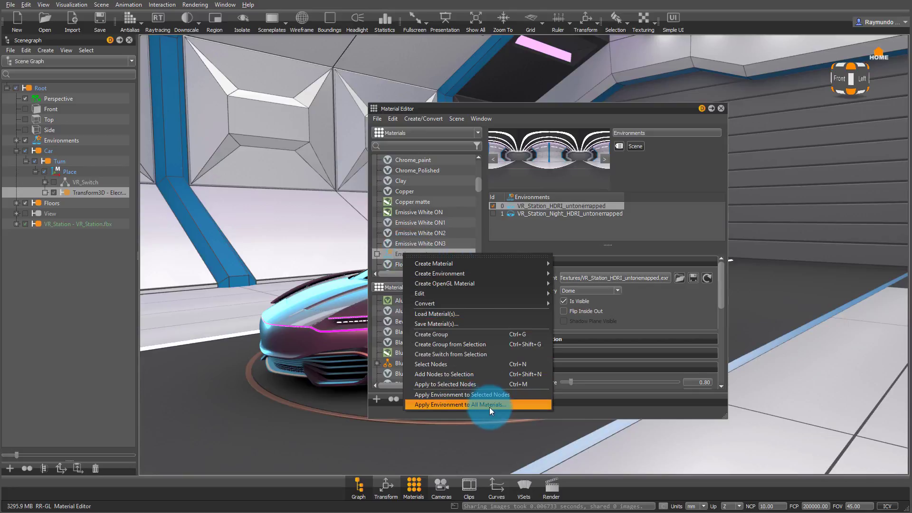
click(488, 394)
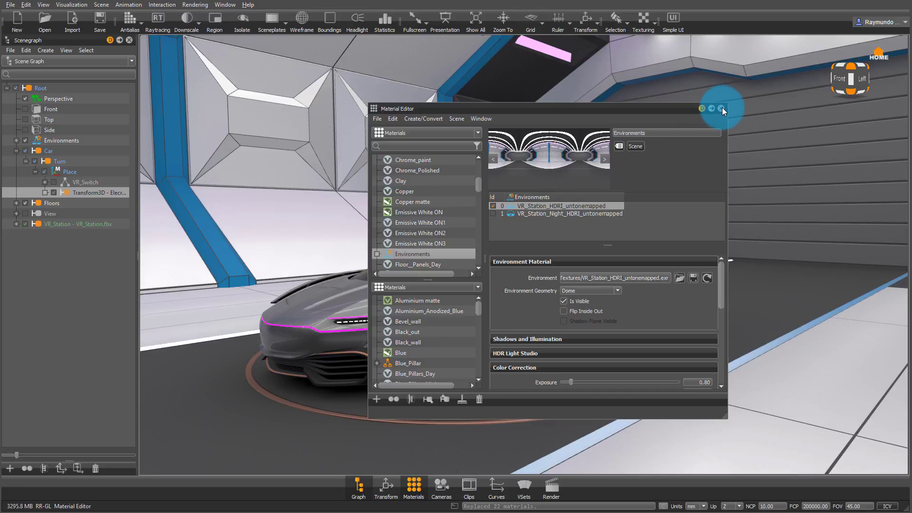
drag(639, 110, 683, 110)
click(766, 109)
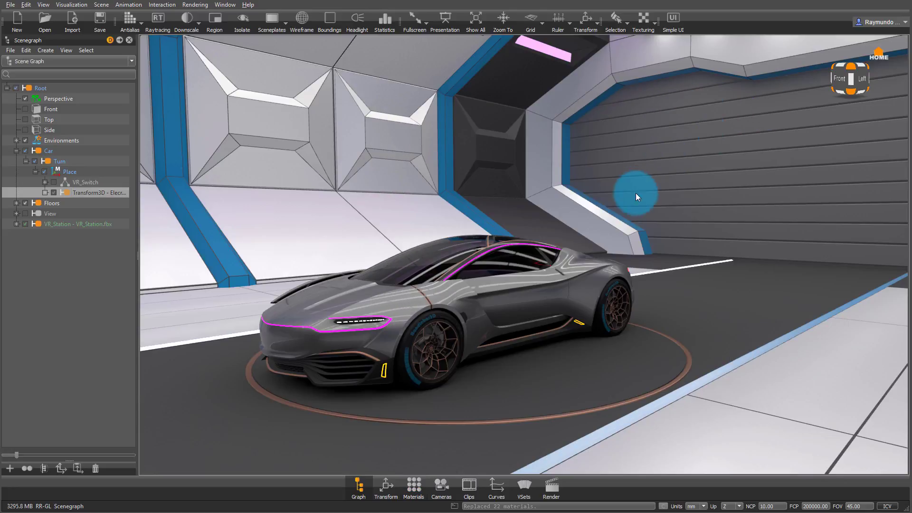
Assign the Car_Body switch material to the imported car's body, and close the Material Editor
drag(637, 195, 501, 467)
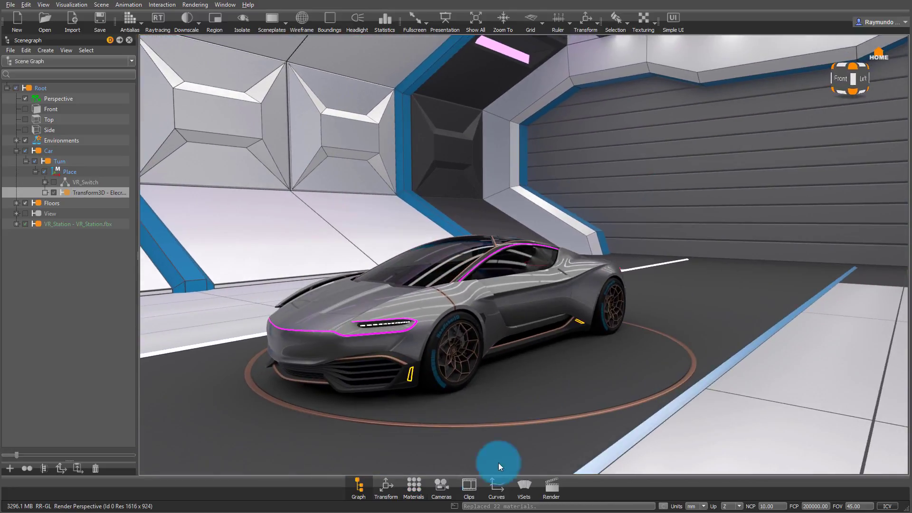
click(413, 491)
scroll(472, 190, up, 5)
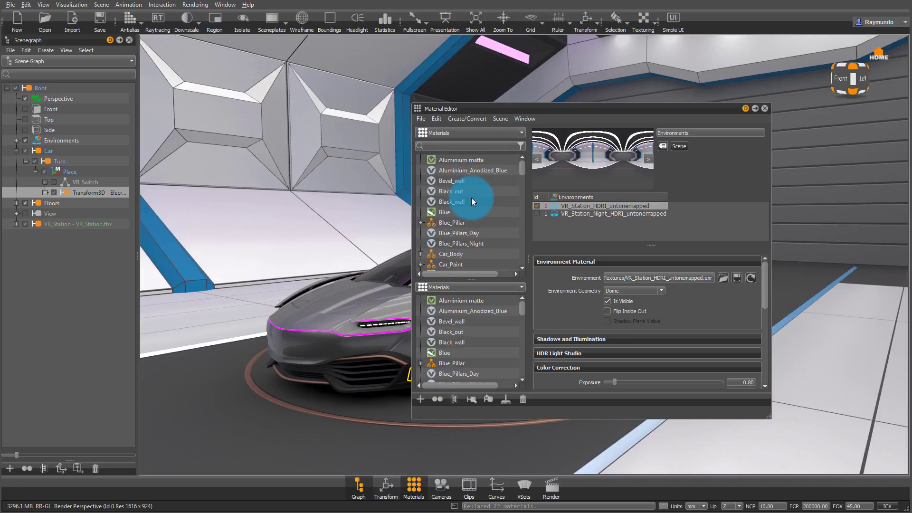
click(464, 256)
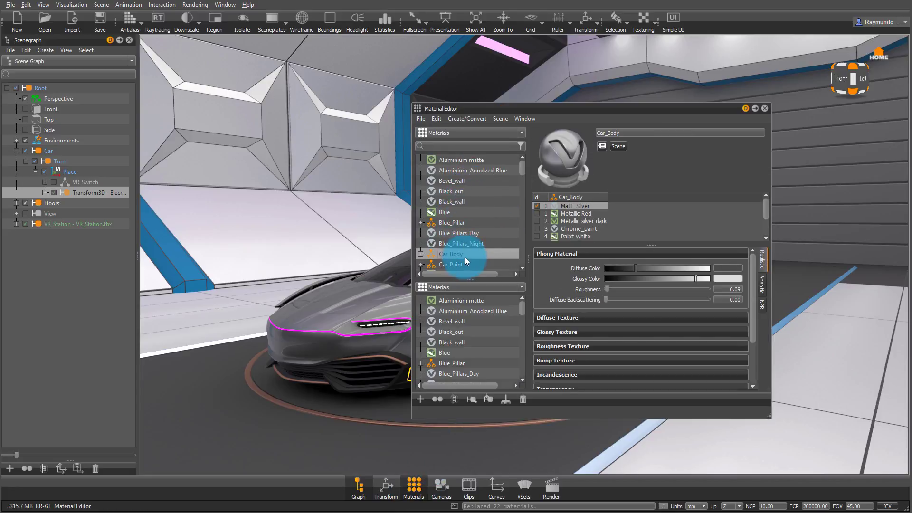
drag(565, 107, 649, 139)
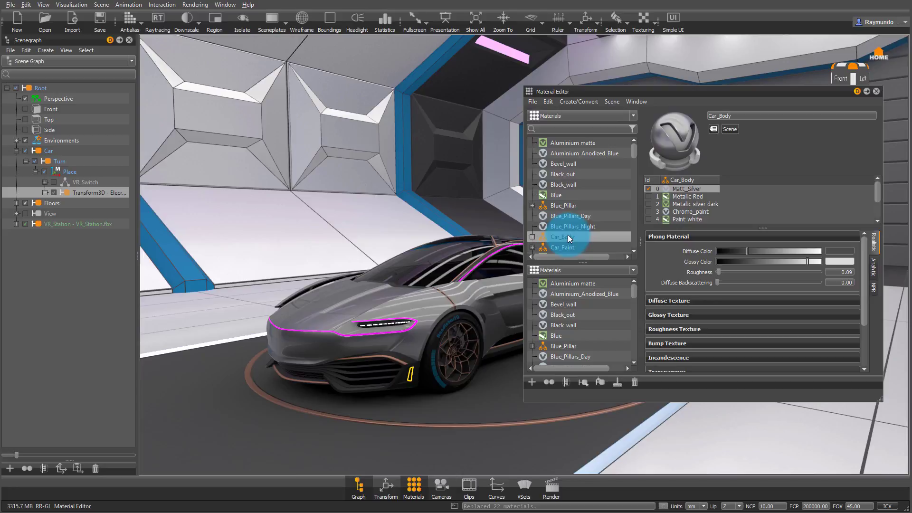
drag(568, 234, 416, 306)
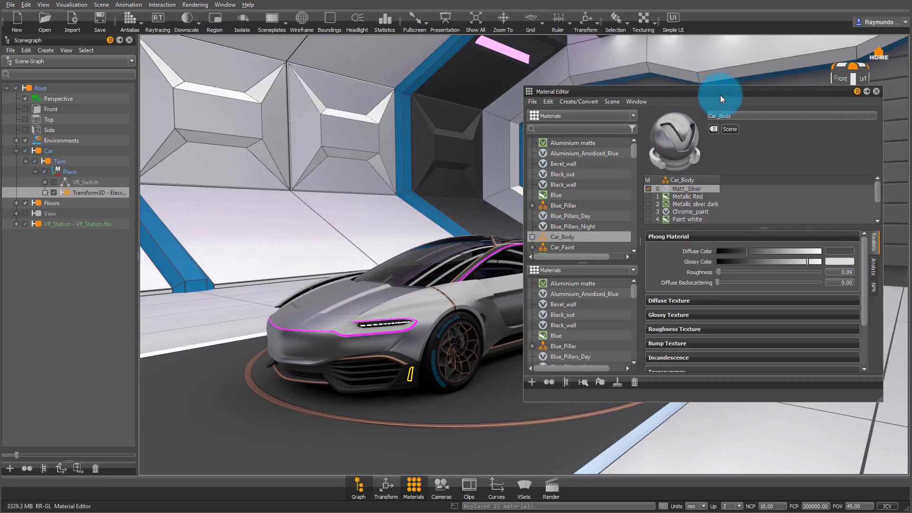
click(877, 91)
Play the Wing_Open clip in the Clip Maker with the car's rear in view, and stop it at the start
drag(526, 189, 679, 284)
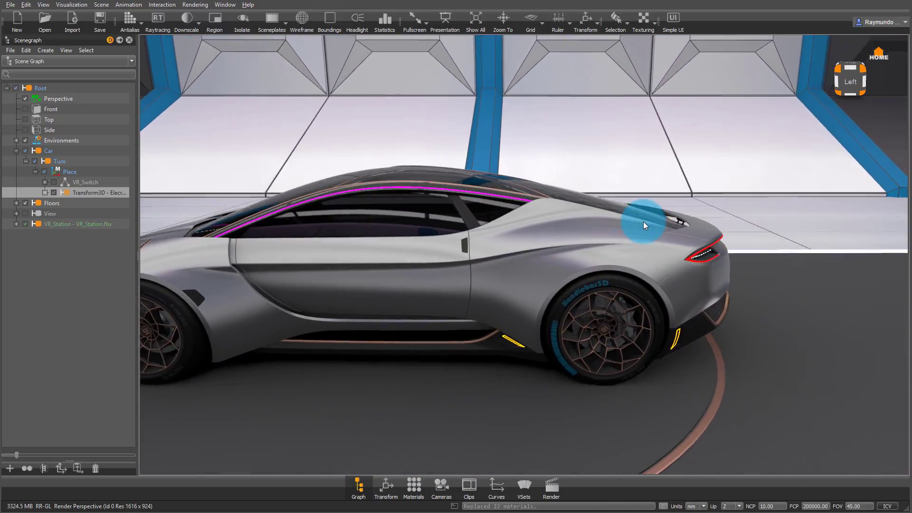
drag(643, 221, 421, 215)
click(469, 485)
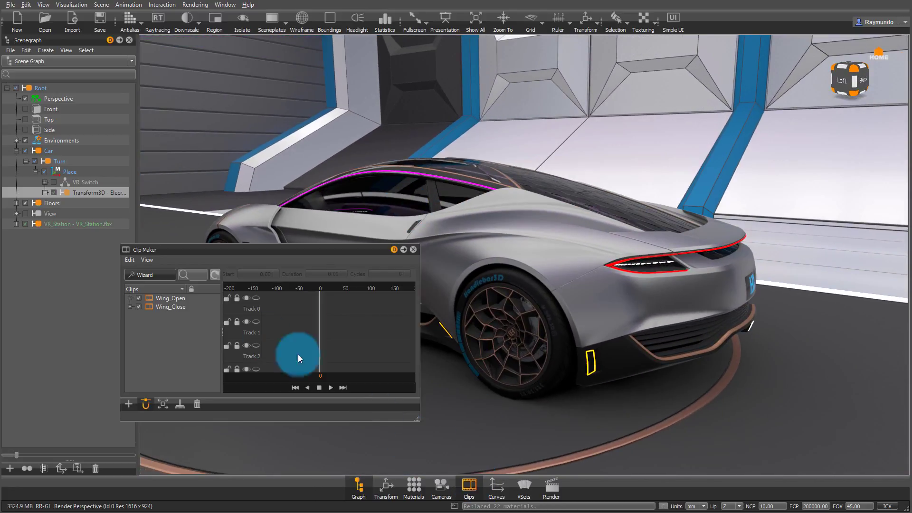
click(164, 297)
click(331, 387)
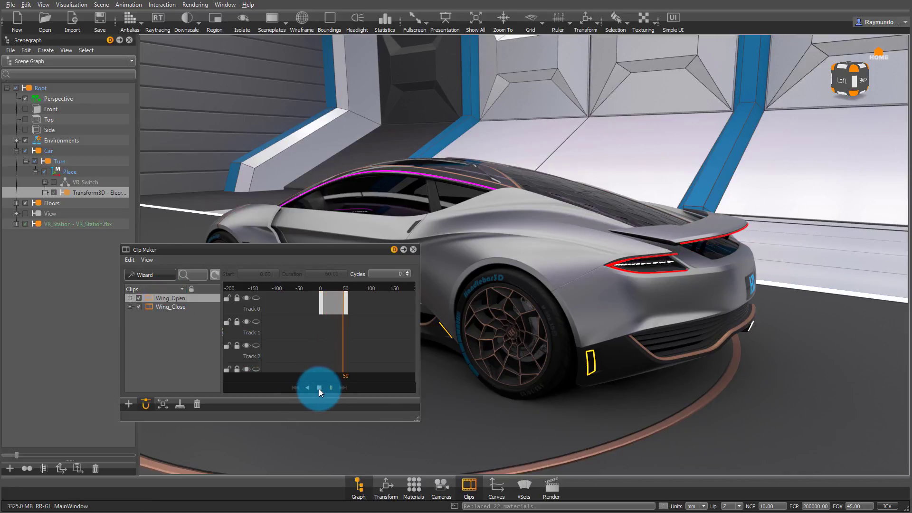
click(319, 389)
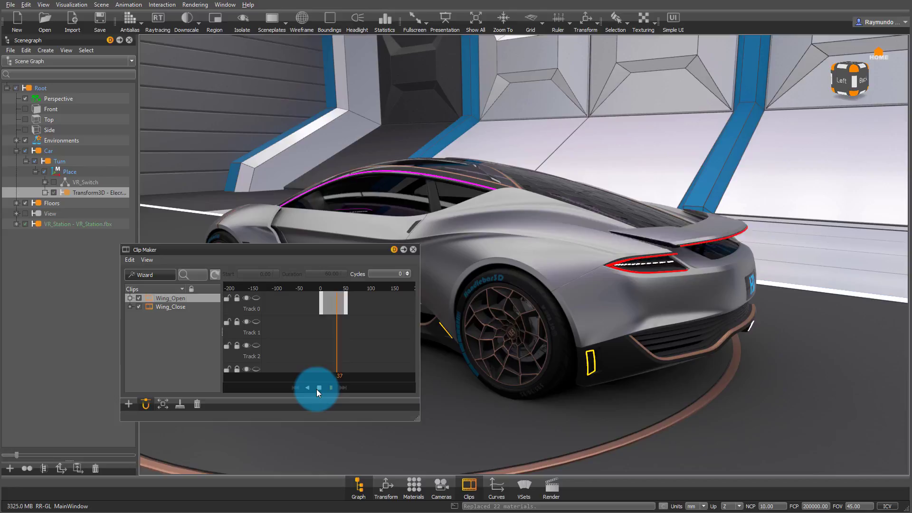
click(317, 388)
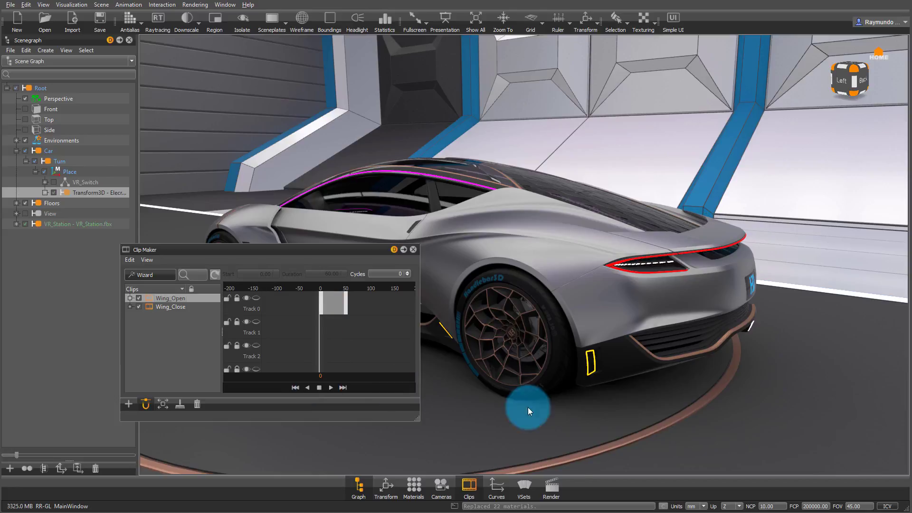
Add the Wing_Open and Wing_Close clips to the Left Touch B variant set as a sequential animation, and close both editors
click(524, 484)
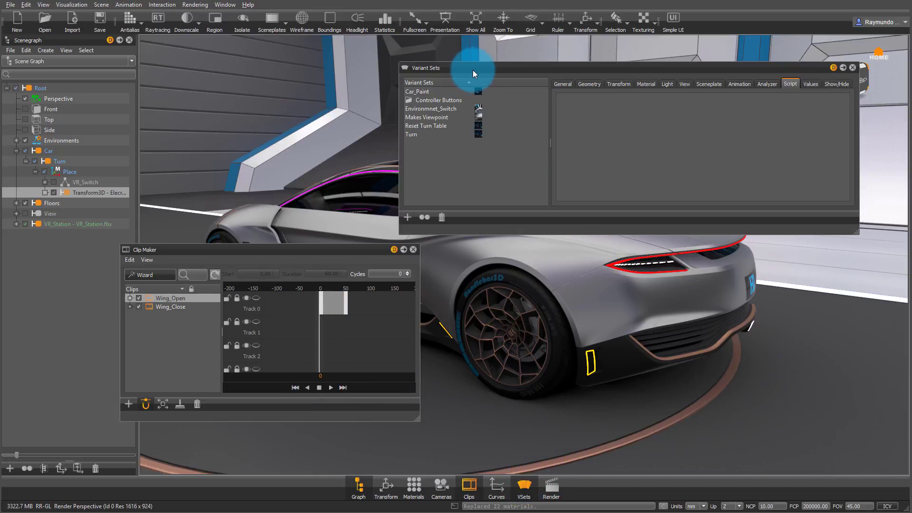
click(408, 100)
click(407, 101)
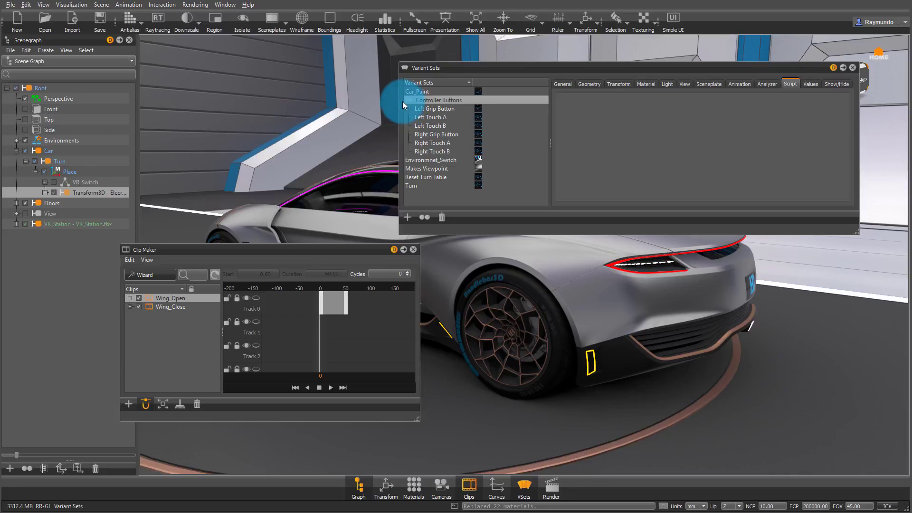
click(435, 116)
click(641, 110)
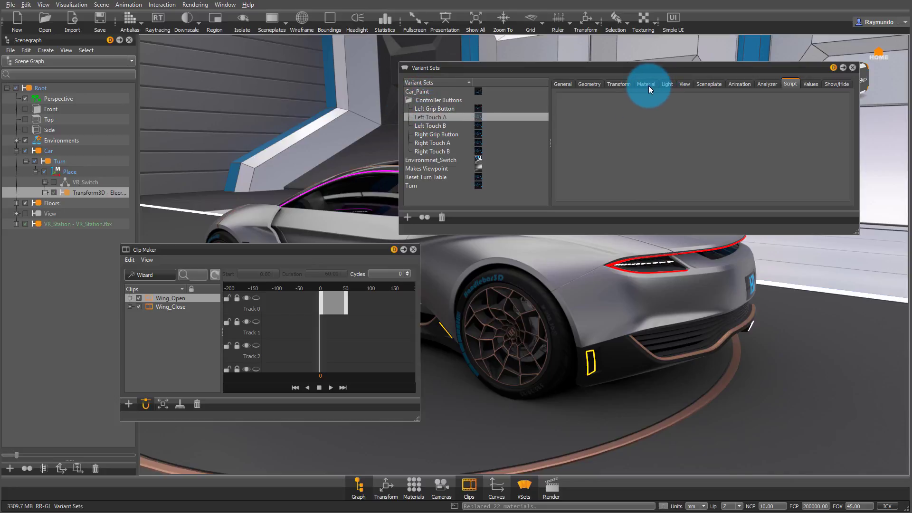
click(435, 127)
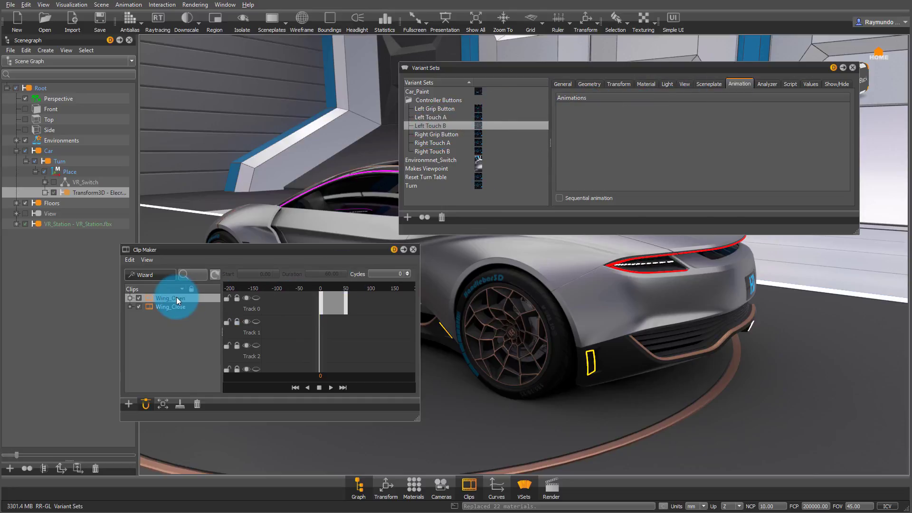
drag(176, 298, 620, 138)
click(238, 345)
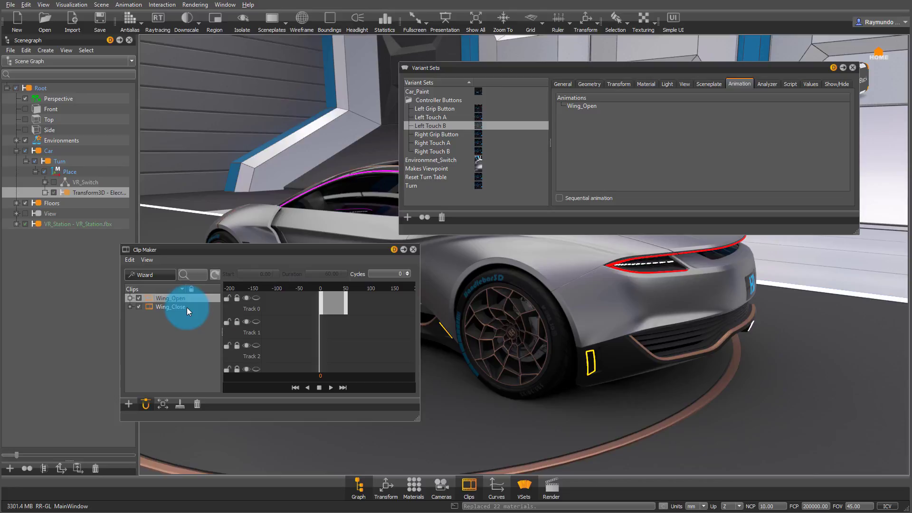
drag(175, 306, 603, 136)
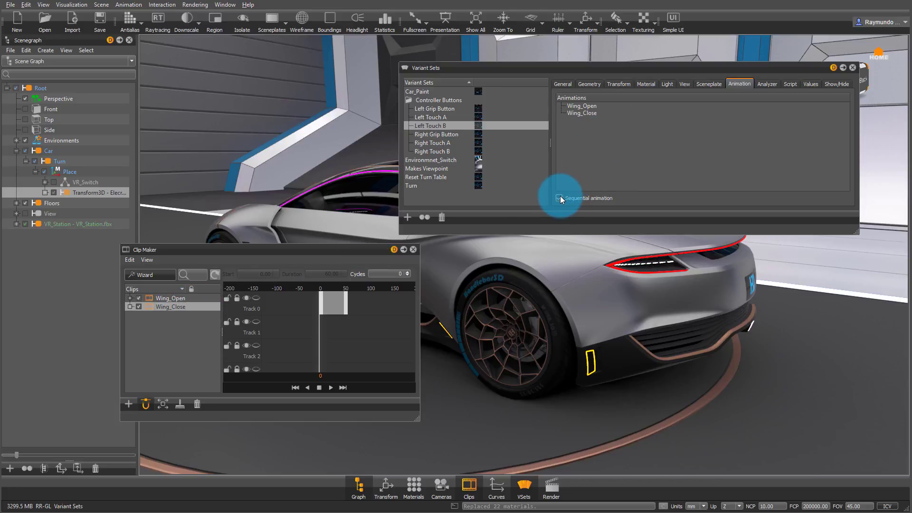
click(413, 249)
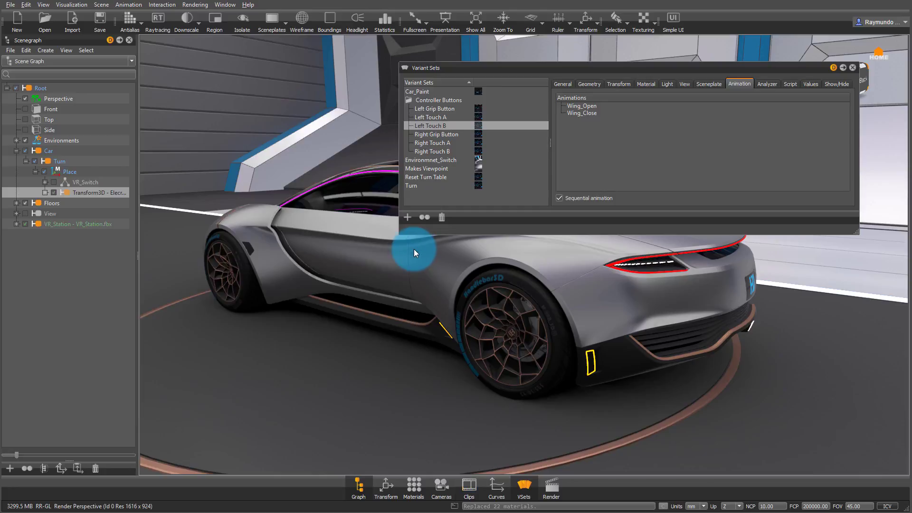
click(853, 68)
Show the View node's viewpoint balls in the station, select the node and enable wireframe display
mouse_move(354, 307)
mouse_down()
mouse_move(574, 294)
mouse_move(735, 325)
mouse_up()
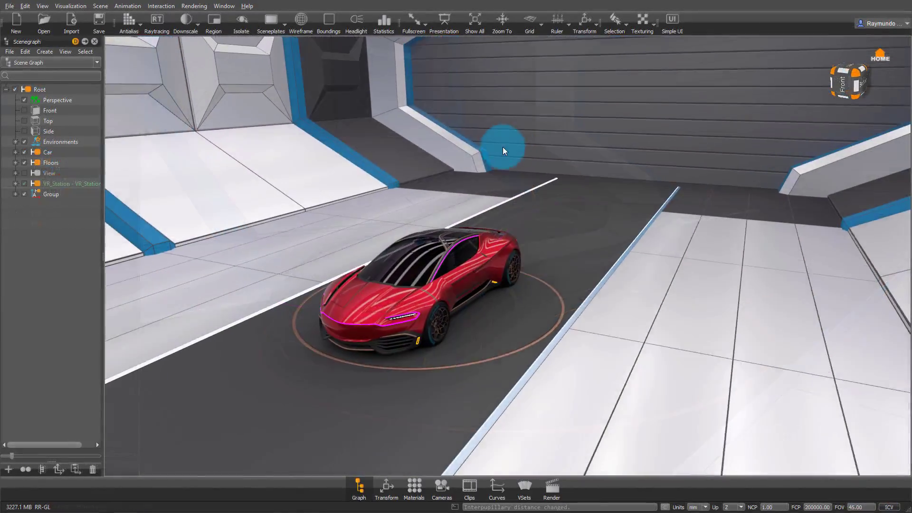
mouse_move(502, 146)
mouse_down()
mouse_move(420, 154)
mouse_move(452, 157)
mouse_up()
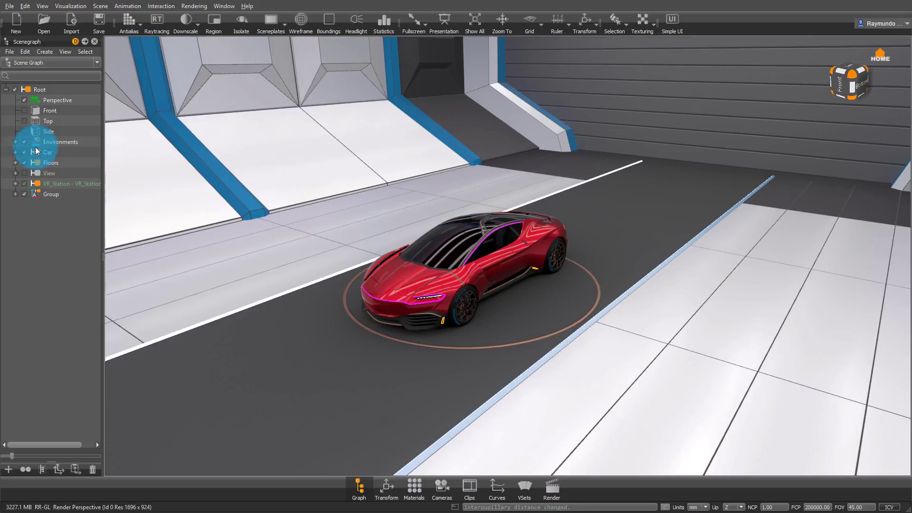
click(24, 172)
mouse_move(548, 179)
mouse_down()
mouse_move(734, 179)
mouse_move(596, 178)
mouse_up()
click(53, 173)
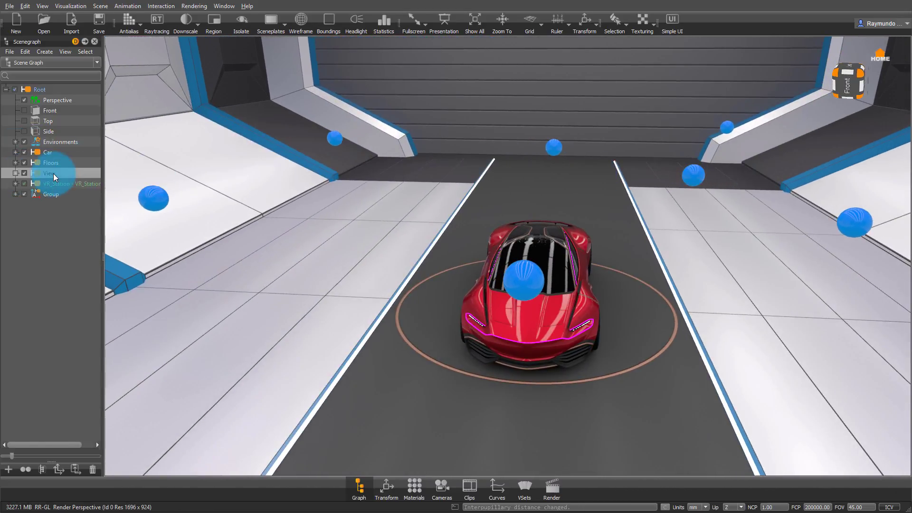
click(304, 20)
mouse_move(592, 136)
mouse_down()
mouse_move(331, 149)
mouse_move(467, 147)
mouse_move(518, 164)
mouse_move(670, 162)
mouse_move(614, 132)
mouse_move(570, 164)
mouse_move(249, 169)
mouse_move(455, 166)
mouse_move(403, 174)
mouse_move(453, 195)
mouse_move(616, 159)
mouse_move(440, 152)
mouse_move(609, 150)
mouse_move(263, 166)
mouse_move(455, 160)
mouse_move(342, 158)
mouse_move(173, 178)
mouse_move(728, 168)
mouse_move(503, 238)
mouse_up()
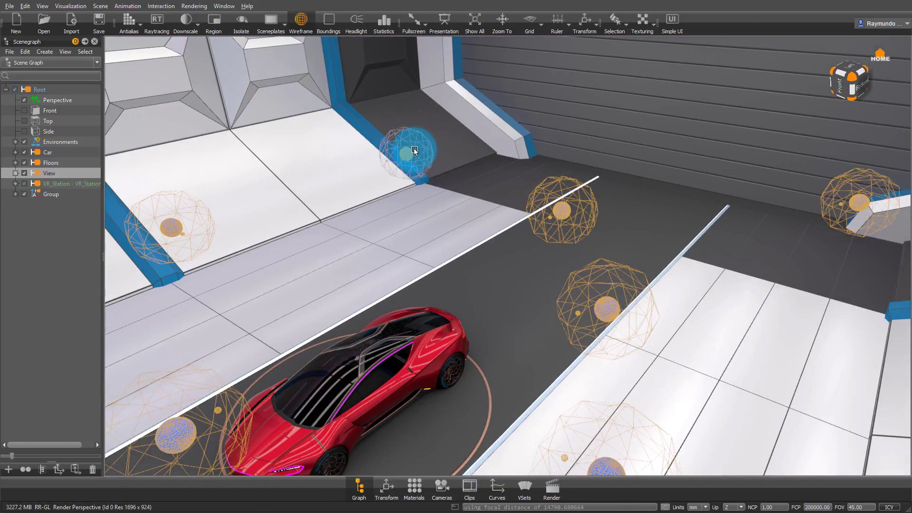
Move the View7 viewpoint along its X axis to about (12818, 7214, 0), and collapse its node
click(414, 149)
drag(408, 233, 234, 211)
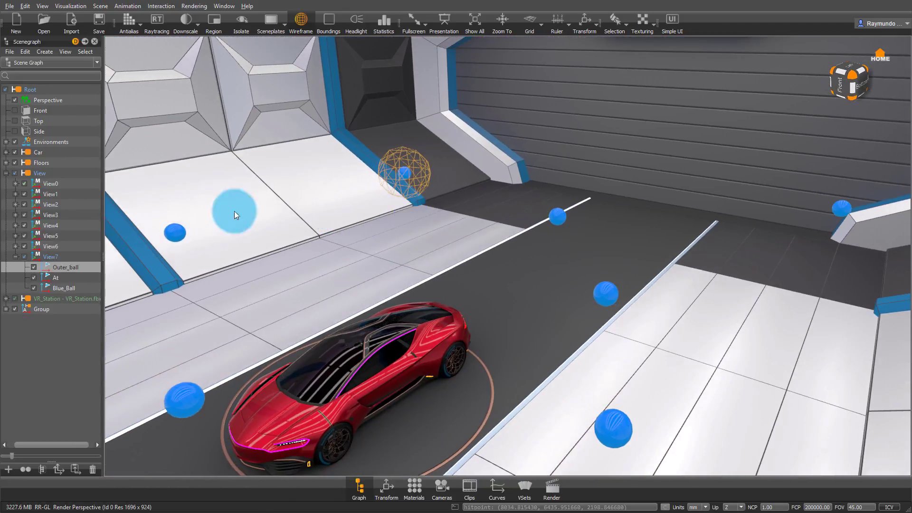
click(50, 256)
key(ctrl+t)
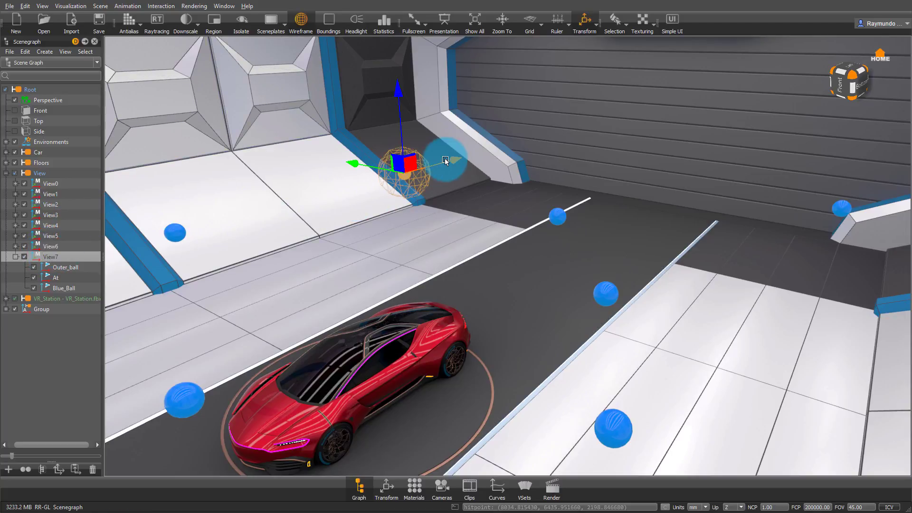
drag(451, 158, 518, 152)
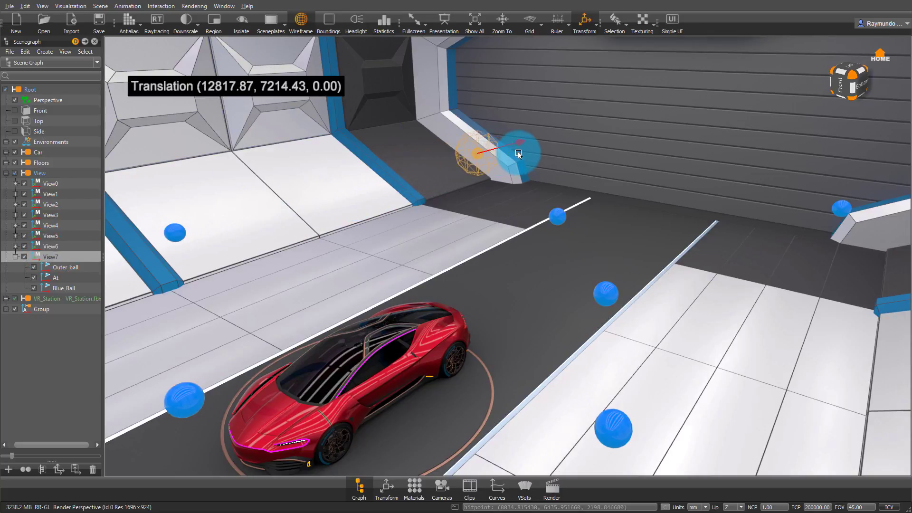
drag(494, 204, 58, 235)
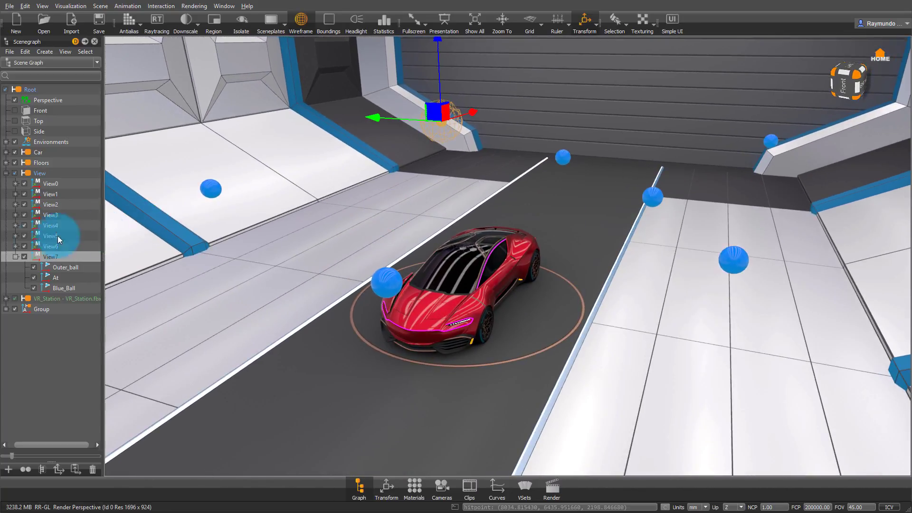
click(16, 256)
click(56, 257)
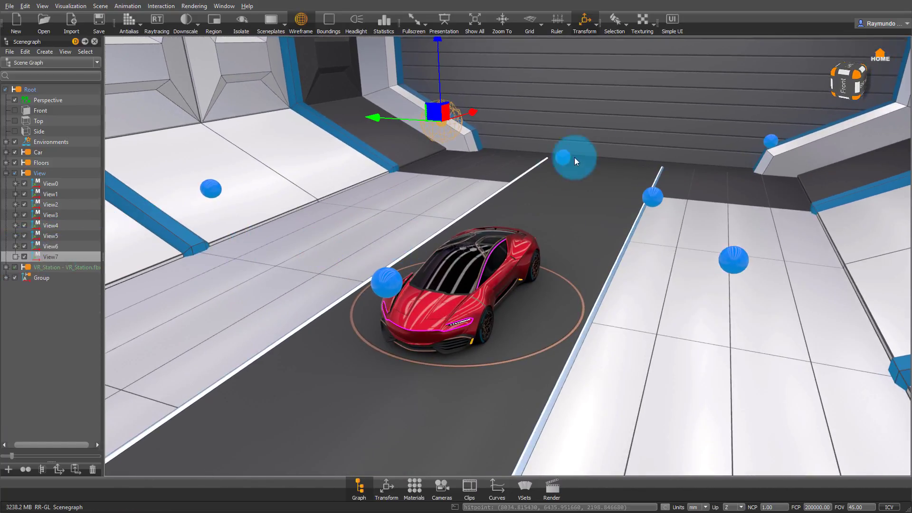
Duplicate the View3 viewpoint as View8 and move the copy along the X axis onto the dark wall section past the blue pillar
drag(574, 158, 520, 214)
drag(631, 177, 441, 201)
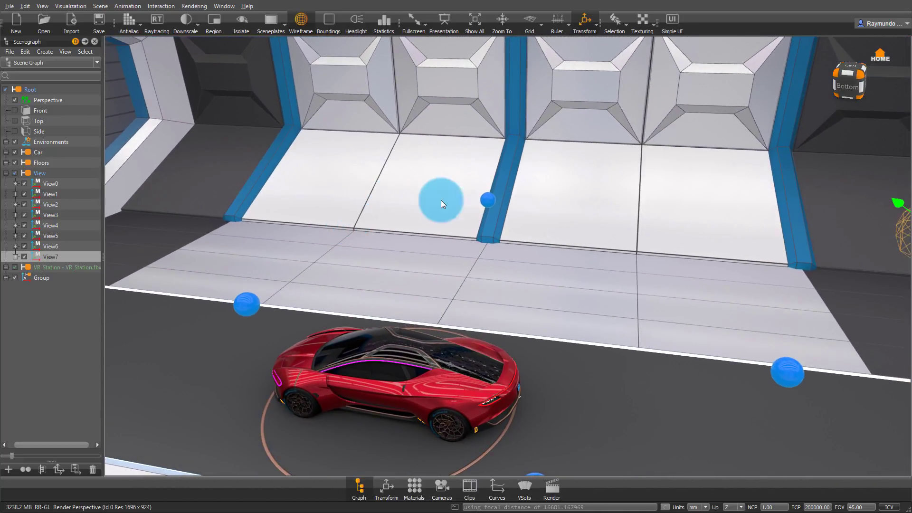
click(484, 200)
click(58, 215)
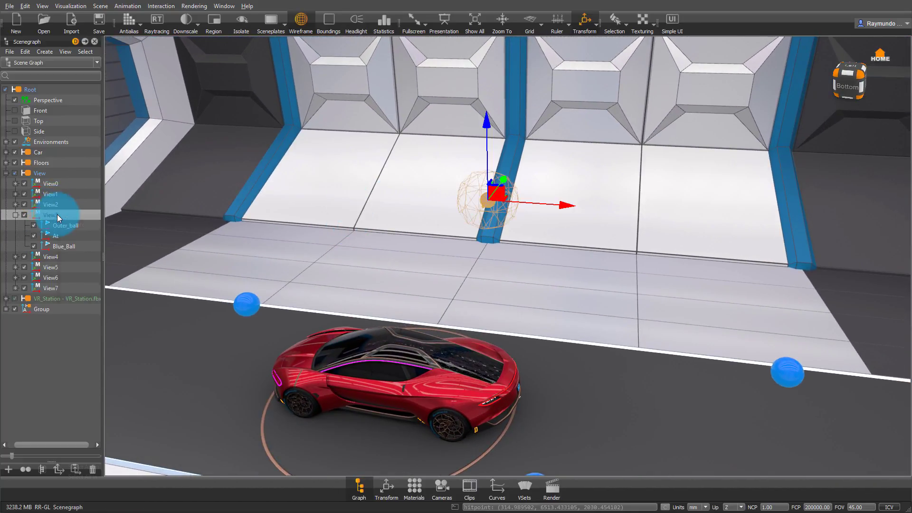
right_click(57, 215)
mouse_move(83, 235)
mouse_move(255, 344)
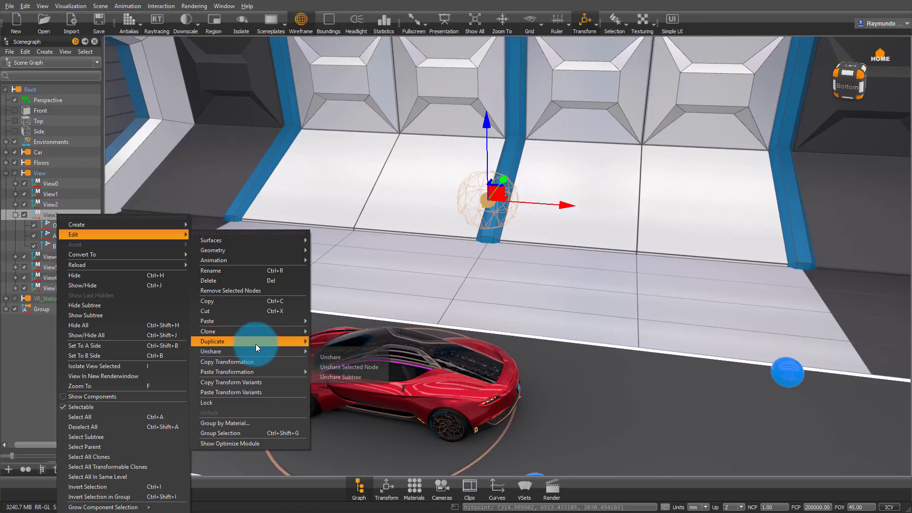
click(335, 346)
click(167, 296)
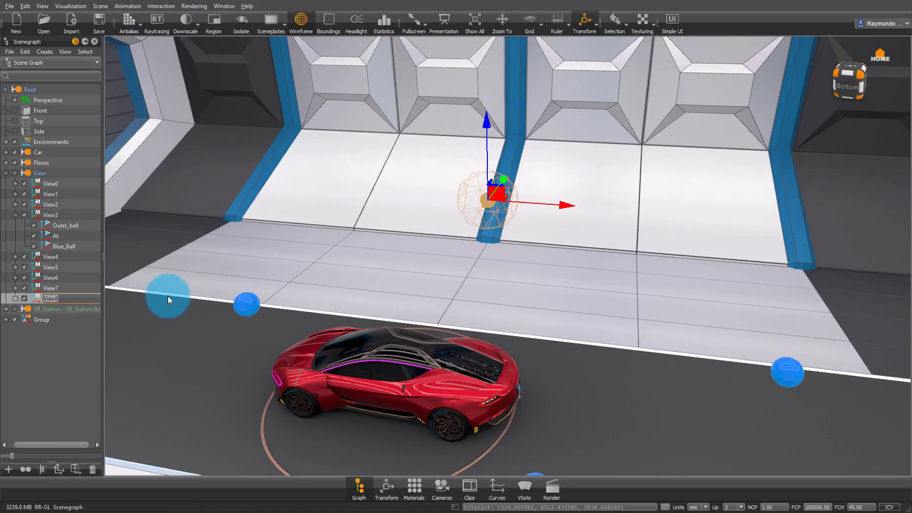
click(349, 281)
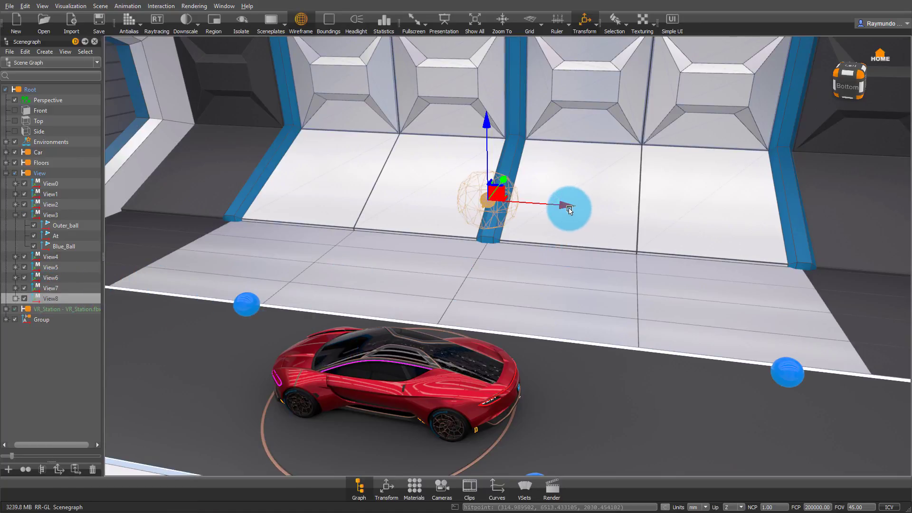
mouse_move(570, 209)
mouse_down()
mouse_move(224, 206)
mouse_move(372, 200)
mouse_move(380, 188)
mouse_move(438, 236)
mouse_move(380, 237)
mouse_move(404, 262)
mouse_up()
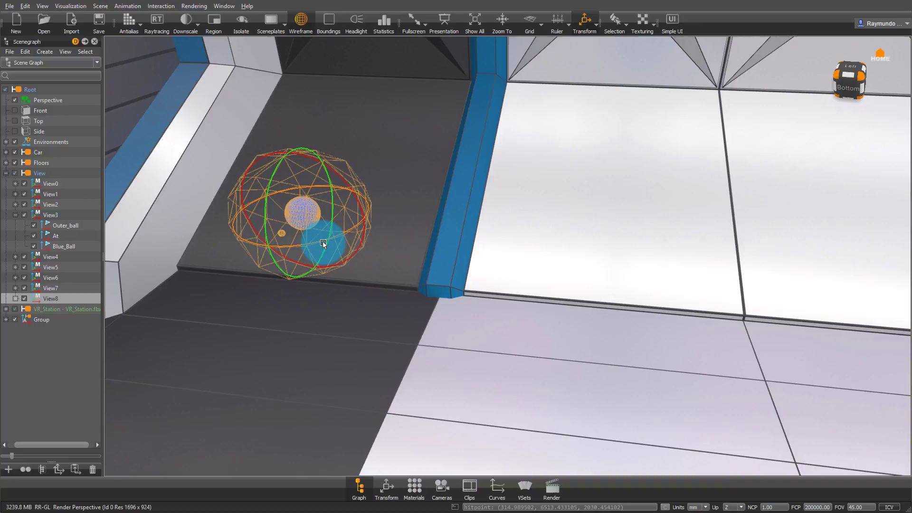
Rotate the View8 viewpoint about its vertical Z axis to about 148 degrees
drag(323, 241, 326, 178)
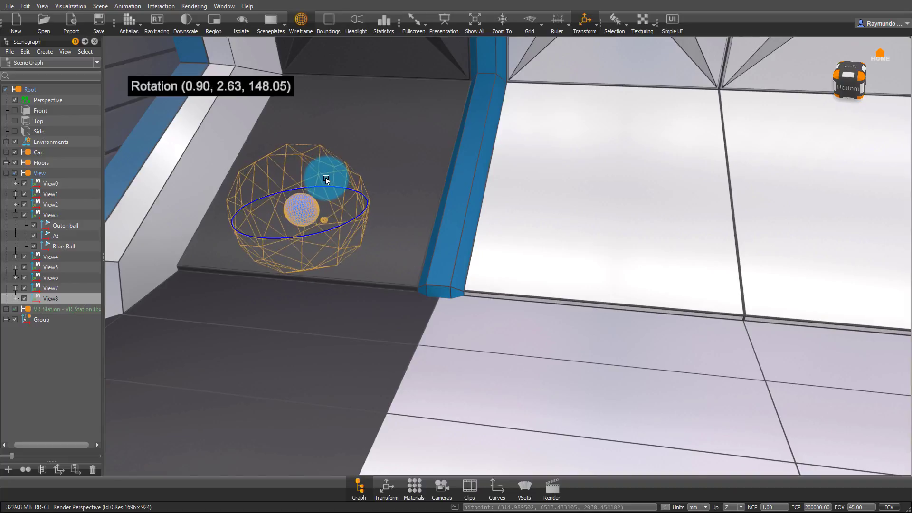
mouse_move(484, 183)
mouse_down()
mouse_move(386, 210)
mouse_move(474, 181)
mouse_move(297, 179)
mouse_move(367, 172)
mouse_move(437, 253)
mouse_move(463, 187)
mouse_move(443, 179)
mouse_move(438, 152)
mouse_move(483, 328)
mouse_up()
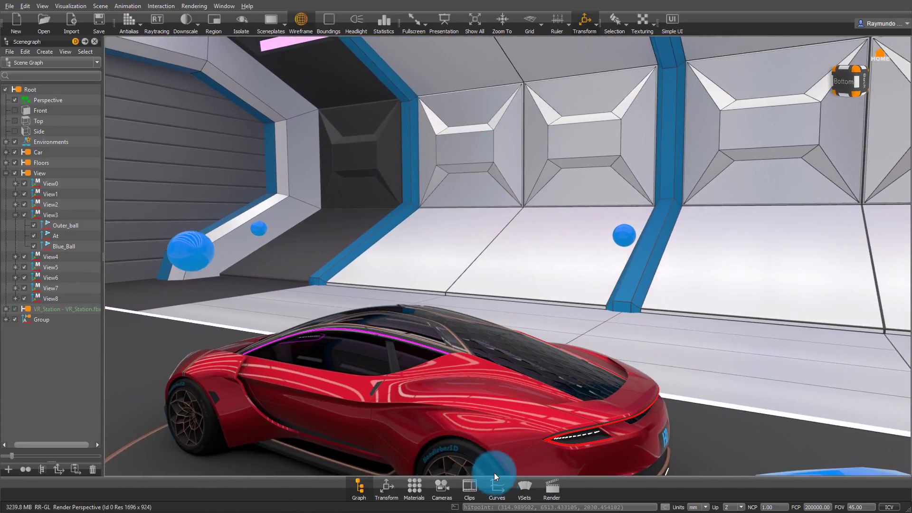
Delete ViewPoint0 through ViewPoint7 from the Perspective camera's CameraTrack1 and close the camera editor
click(449, 489)
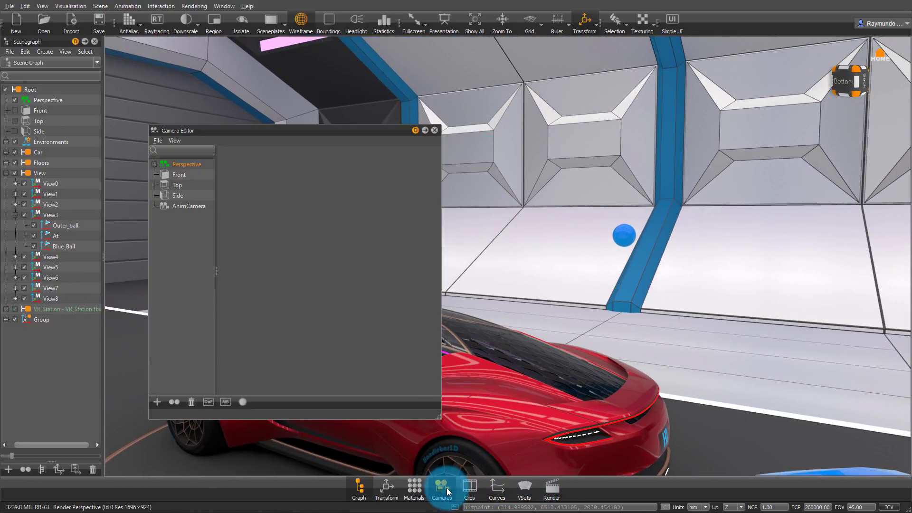
click(173, 165)
click(154, 164)
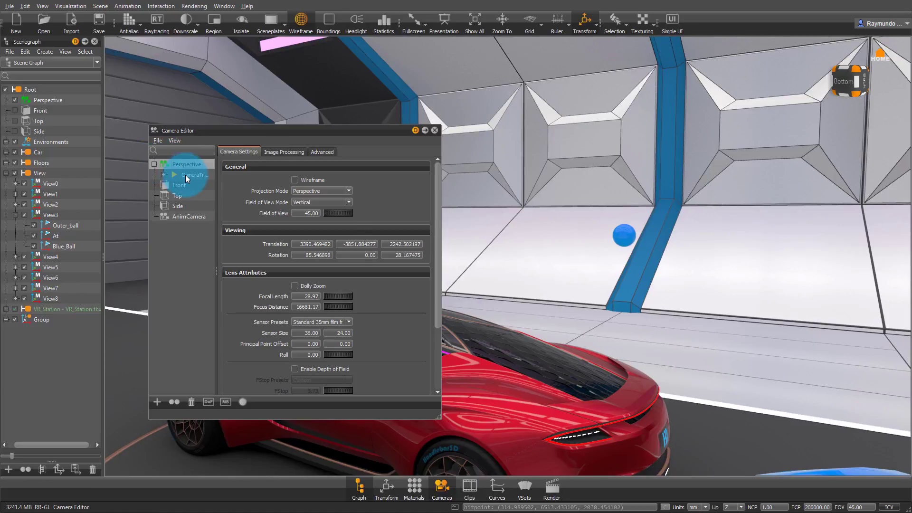
click(173, 175)
click(443, 312)
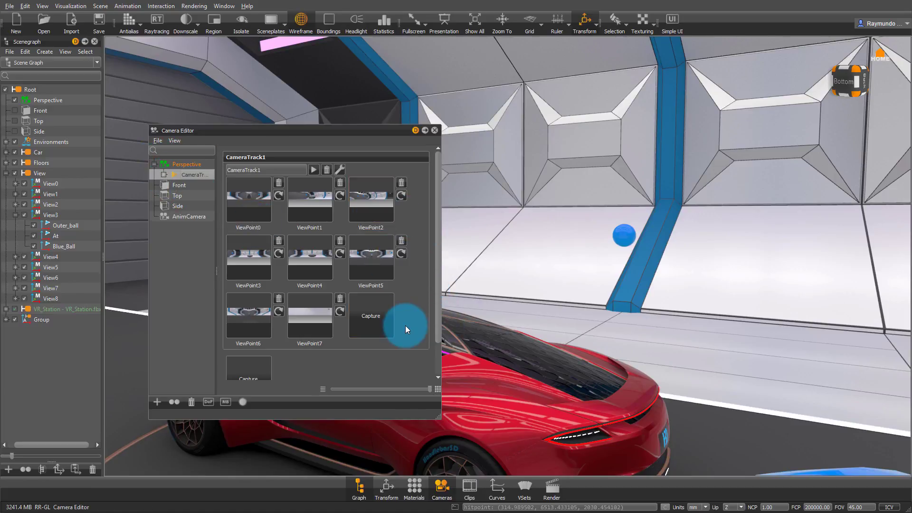
click(178, 176)
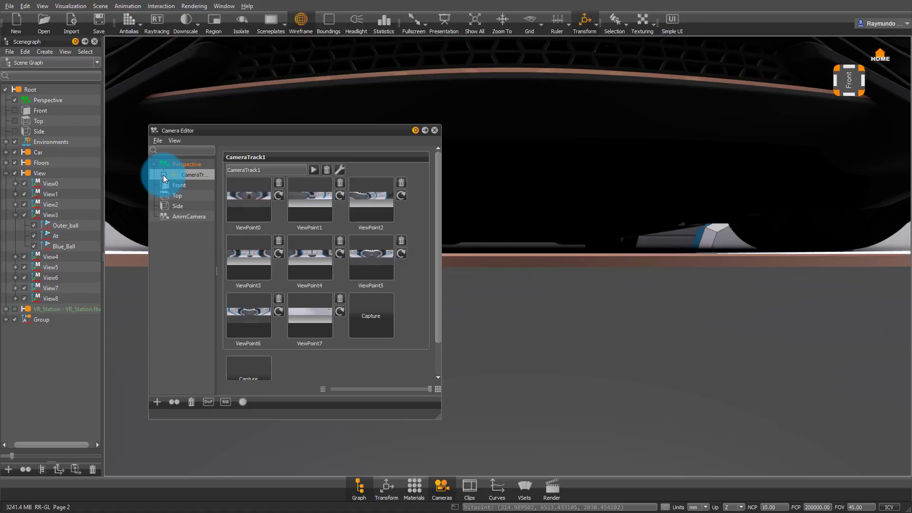
click(163, 174)
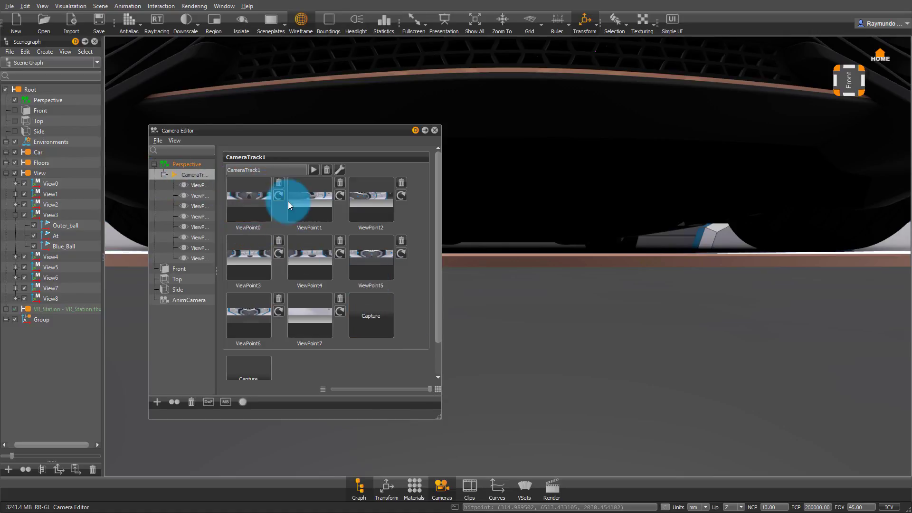
drag(202, 185, 199, 215)
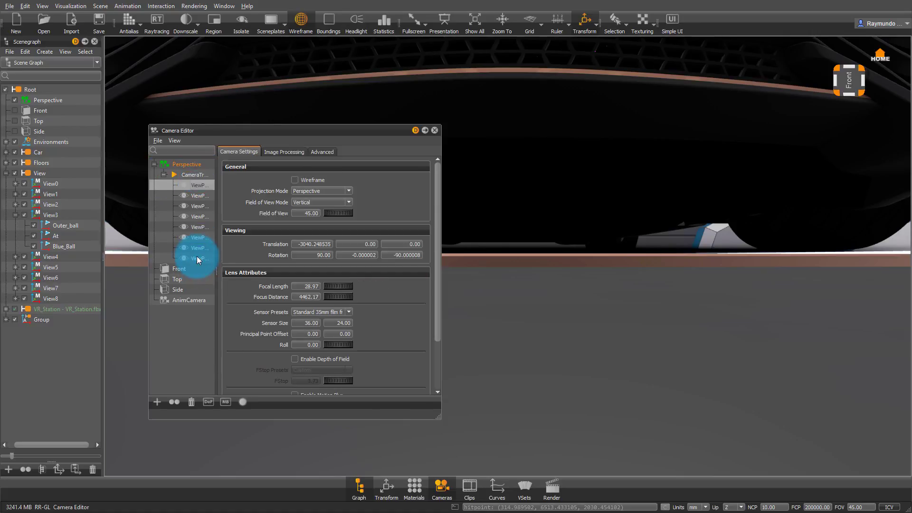
key(Delete)
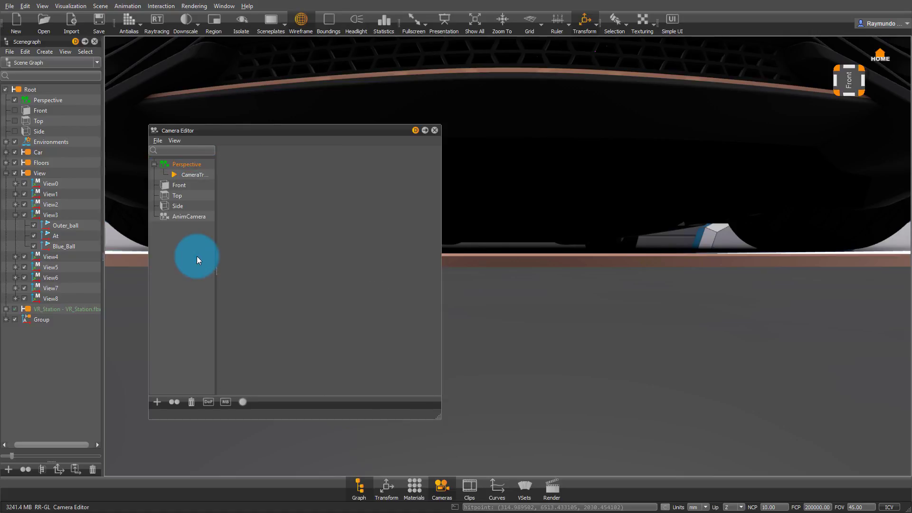
click(435, 130)
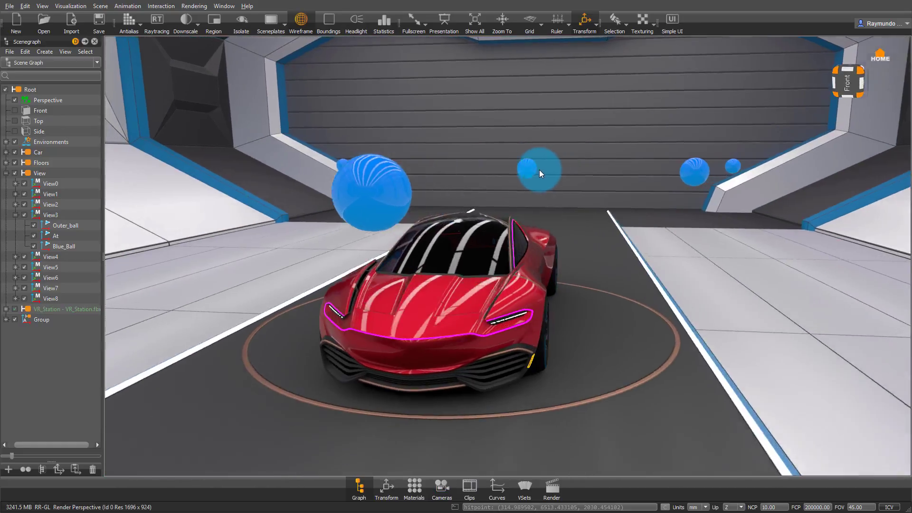
Check the hotkey of the Makes Viewpoint variant set, close the variant sets editor and trigger the set to generate new viewpoints
click(539, 171)
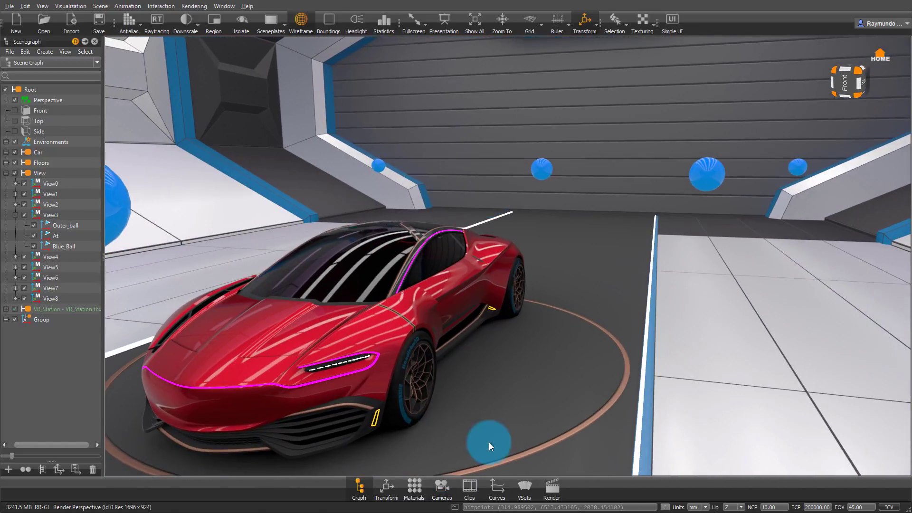
click(518, 483)
drag(77, 250, 741, 224)
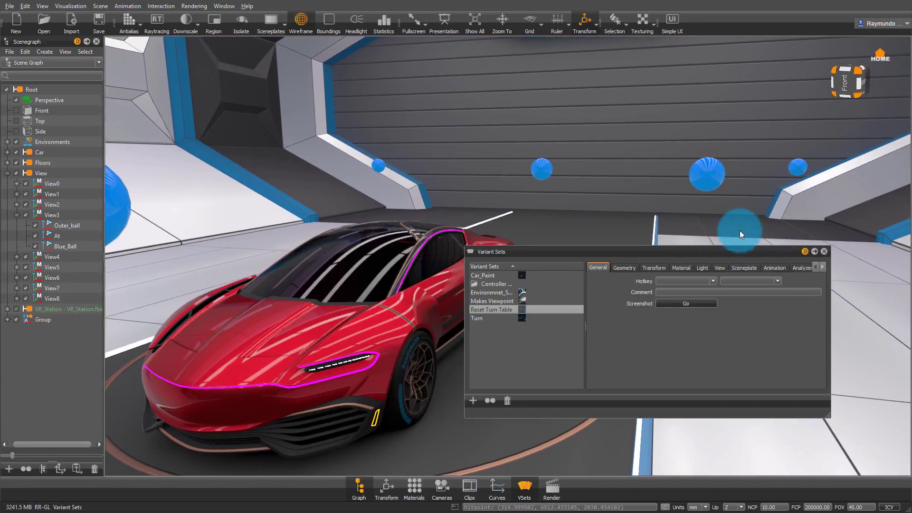
click(503, 276)
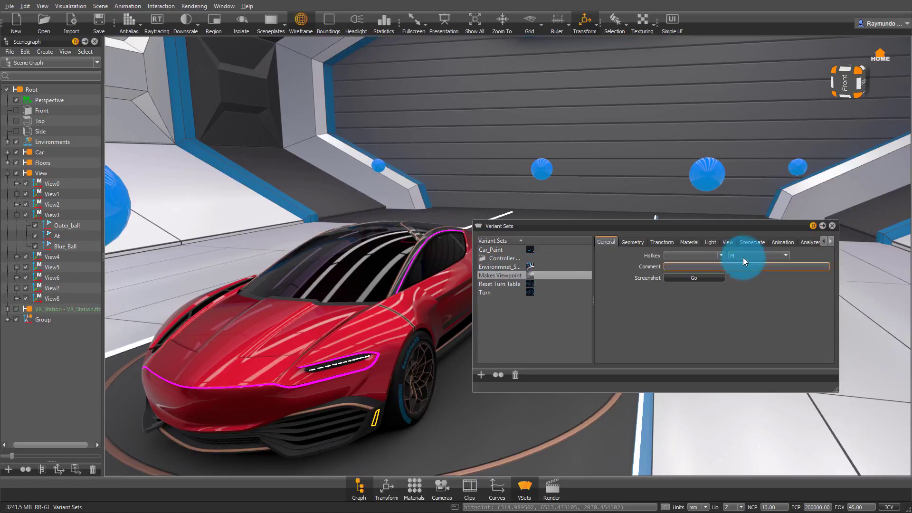
click(831, 226)
key(m)
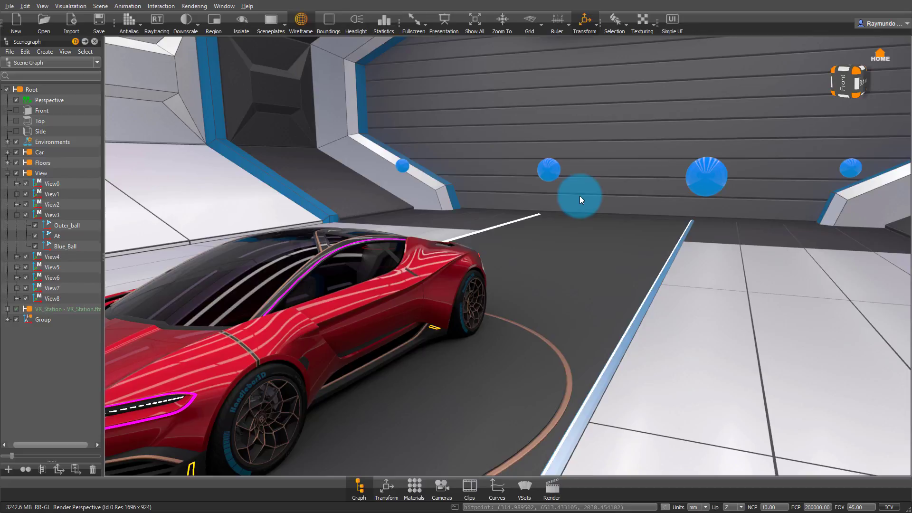
Close the scene graph and examine the viewpoints under CameraTrack1 in a widened camera editor, checking the camera settings of ViewPoint0
click(95, 42)
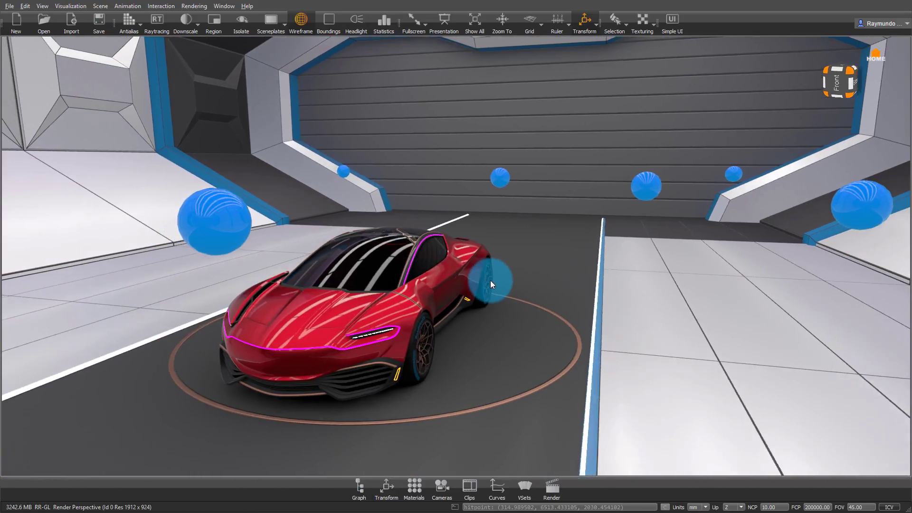
click(441, 487)
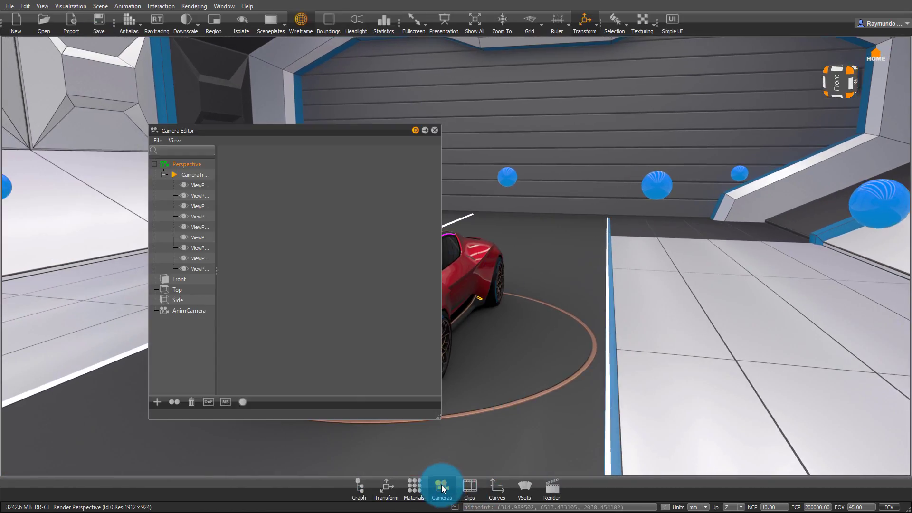
click(195, 186)
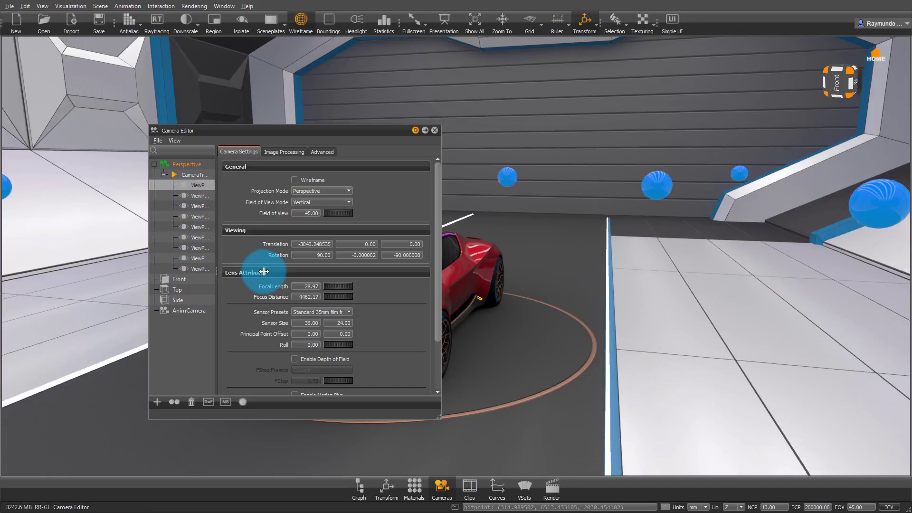
drag(440, 417, 540, 417)
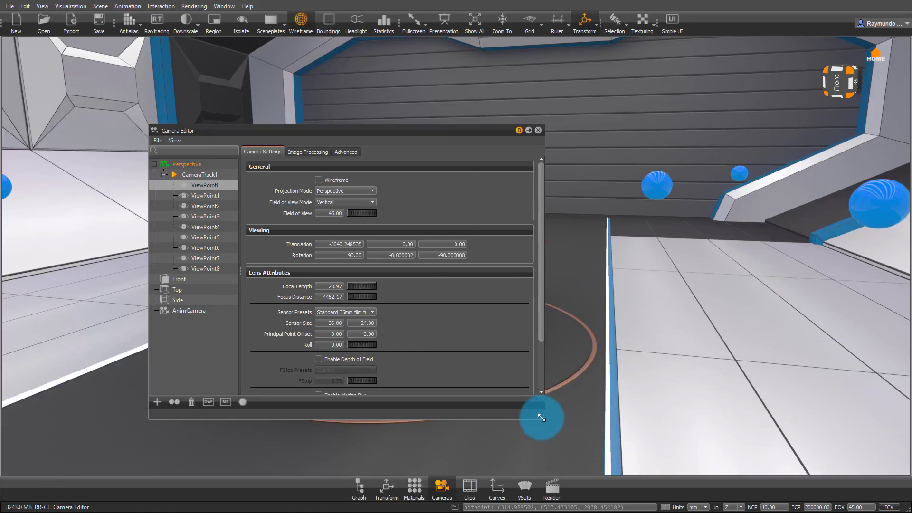
click(536, 130)
drag(536, 130, 410, 267)
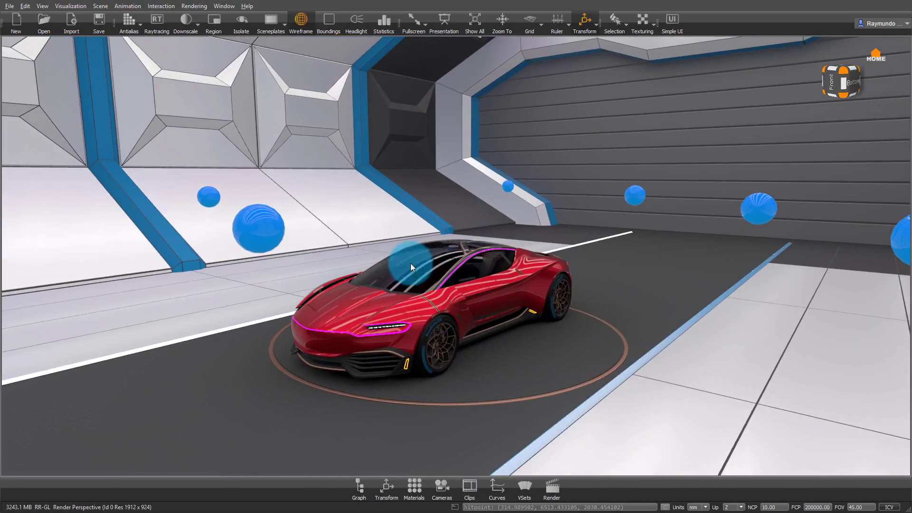
Reopen the scene graph, hide the View node with its viewpoint balls and collapse it
click(363, 477)
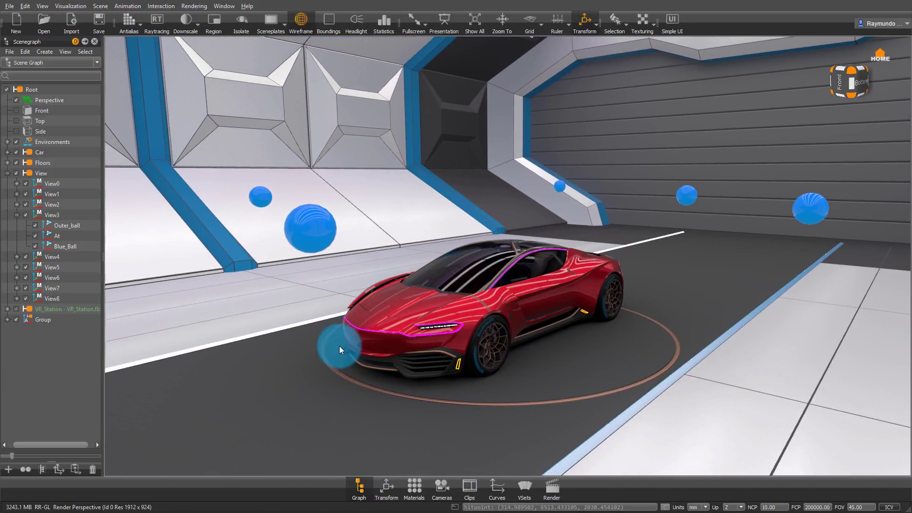
click(15, 172)
click(8, 174)
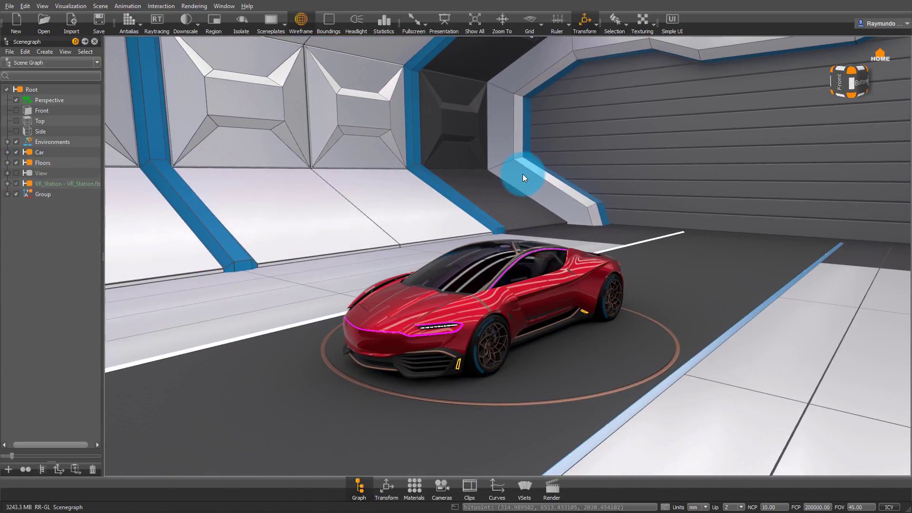
Switch the display mode to OpenVR HMD to view the car scene in the headset
drag(523, 177, 538, 158)
click(43, 6)
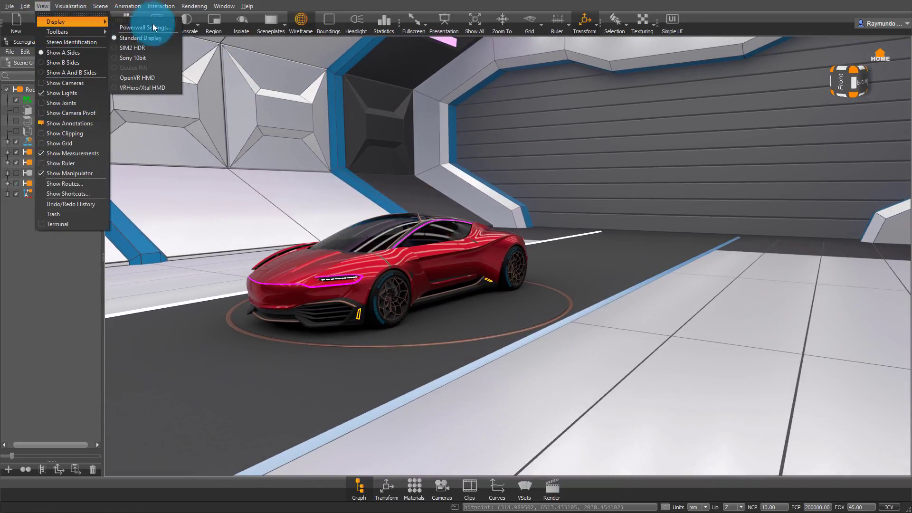
click(161, 78)
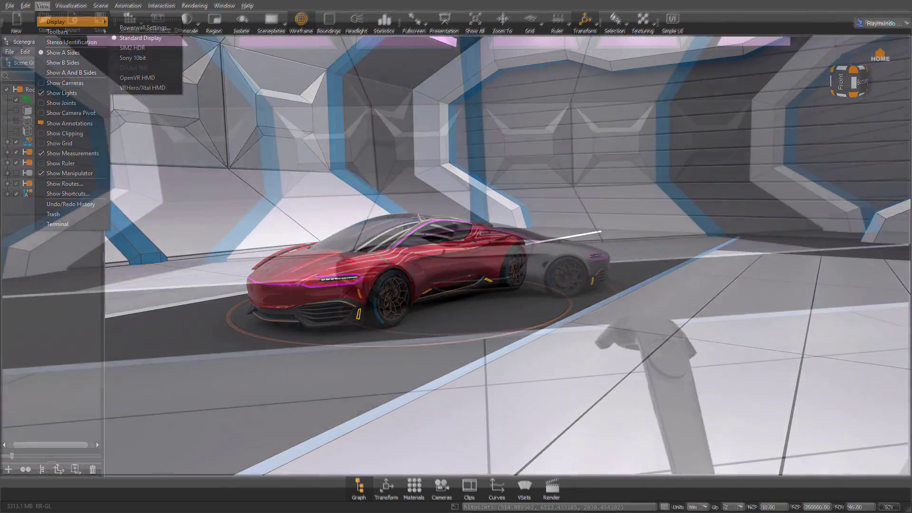